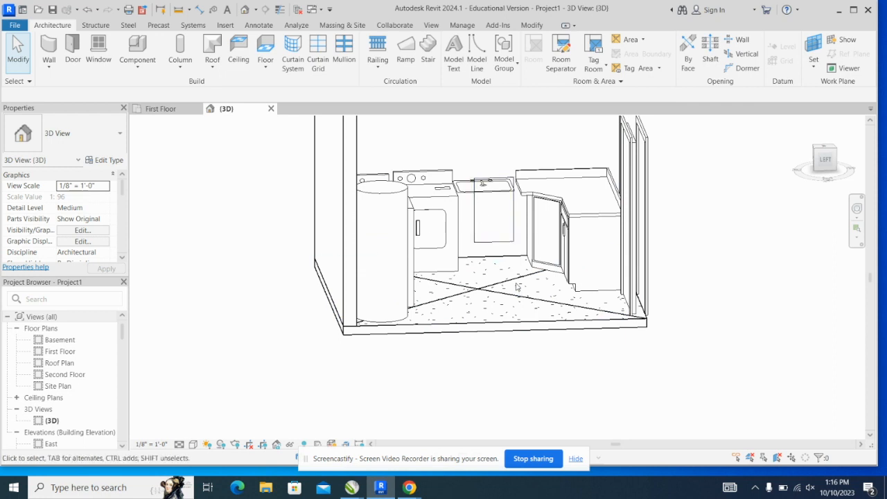
# - Delete the existing floor slab in the 3D view and switch to the First Floor plan
pyautogui.click(576, 322)
pyautogui.press('Delete')
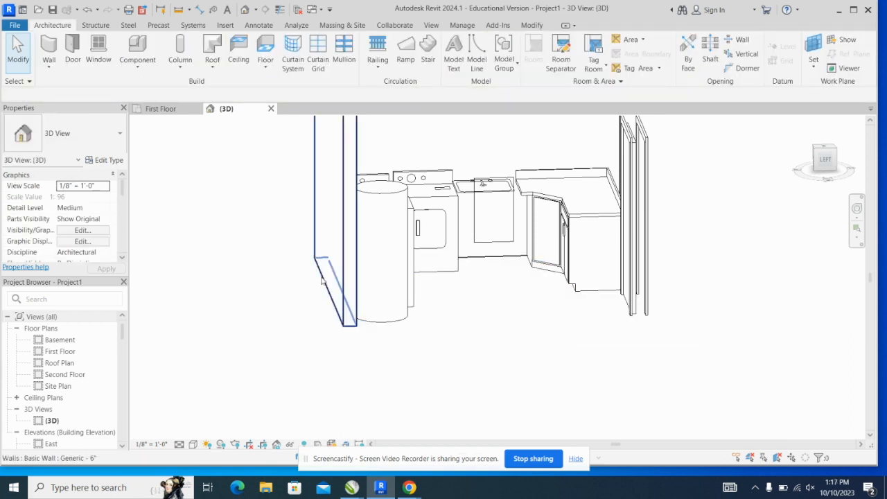
pyautogui.click(167, 109)
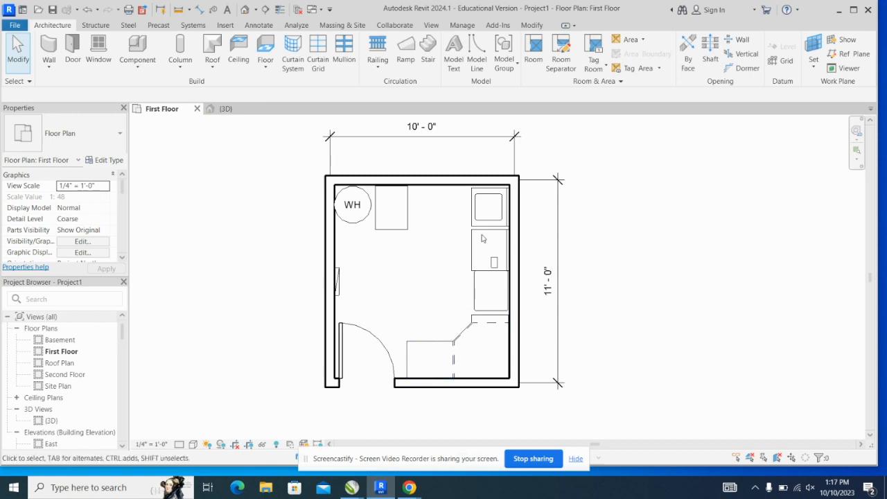
pyautogui.click(487, 305)
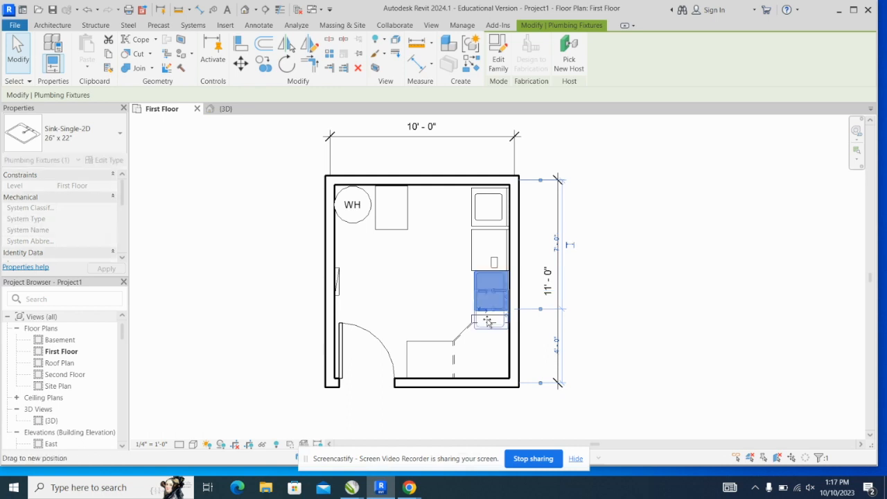
pyautogui.click(640, 293)
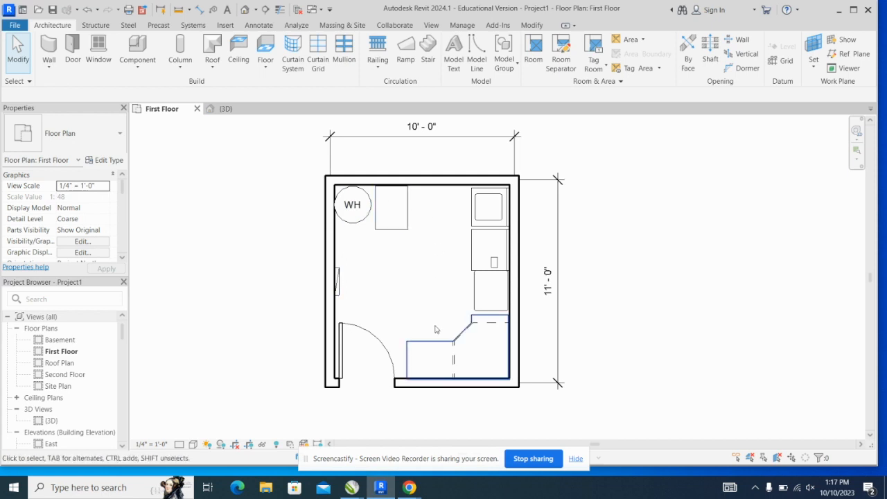
pyautogui.click(488, 293)
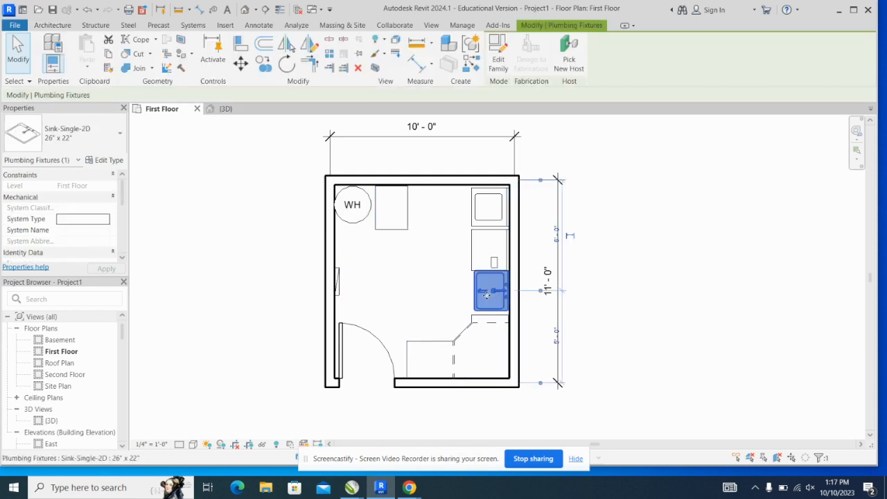
pyautogui.click(446, 284)
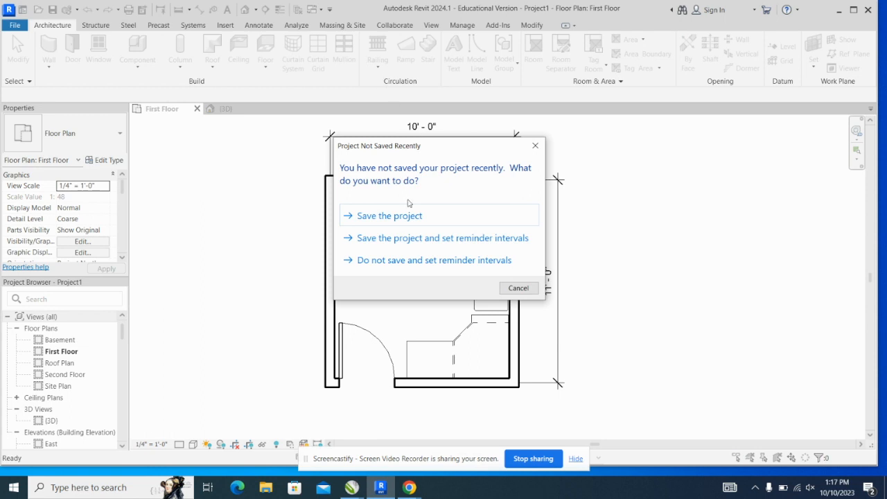
# - Dismiss the save reminder and sketch a new floor boundary by picking all four walls of the room
pyautogui.click(535, 146)
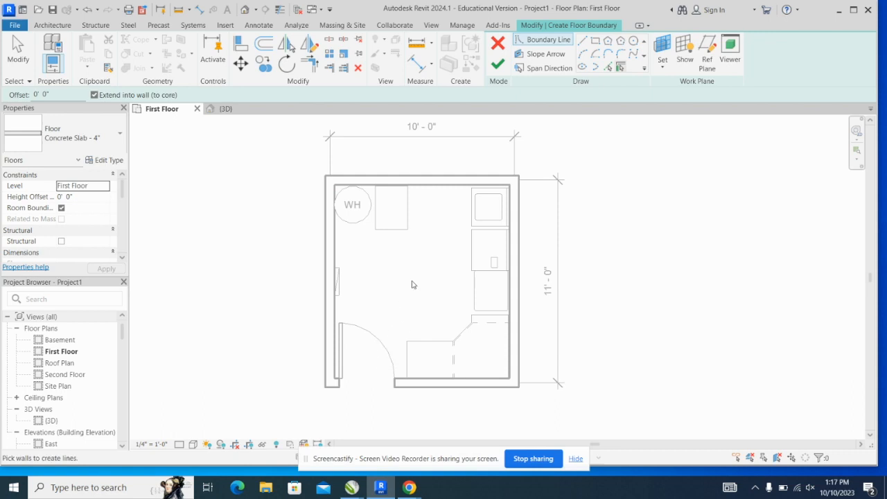
pyautogui.click(443, 182)
pyautogui.click(329, 284)
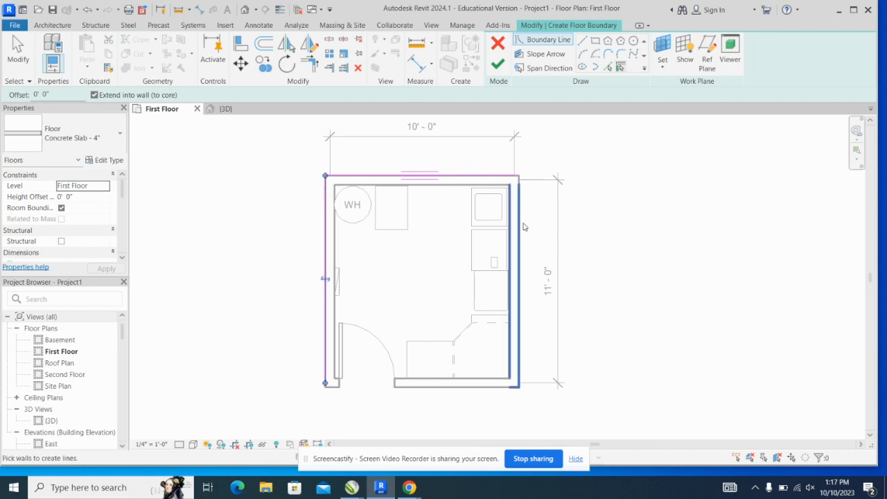
pyautogui.click(522, 230)
pyautogui.click(452, 382)
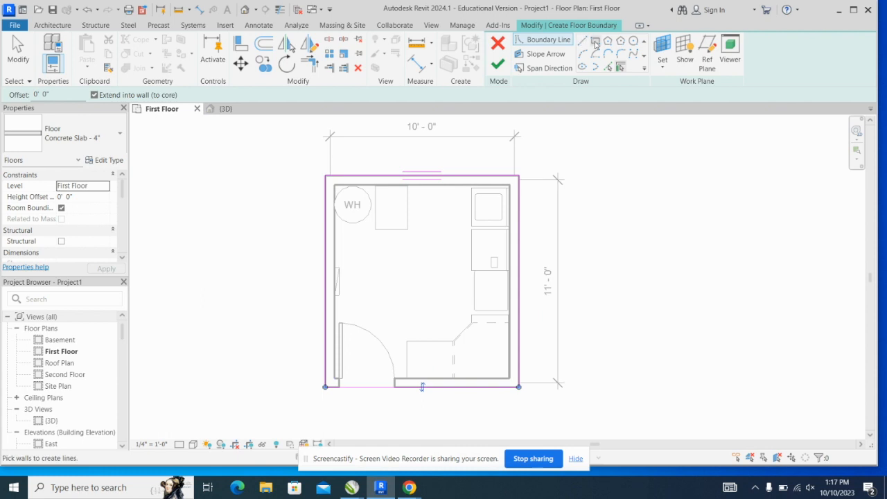
# - Use the Concrete Slab - 4" floor type and finish the floor sketch
pyautogui.click(101, 139)
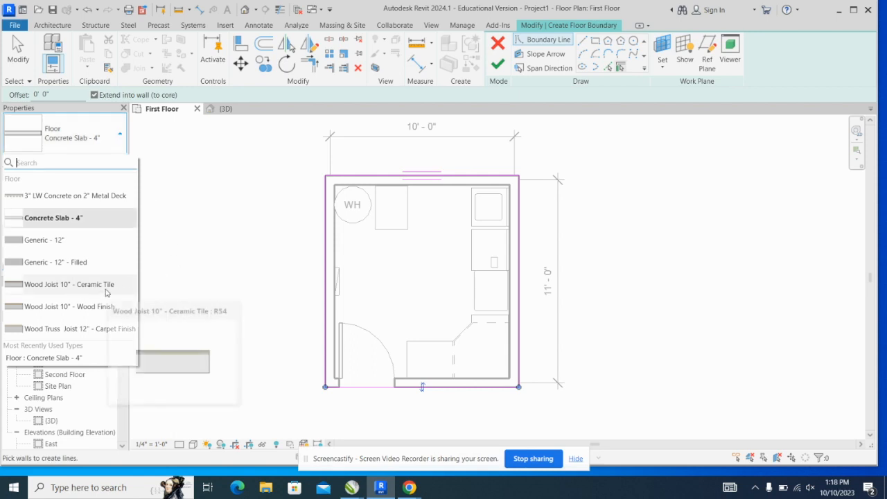
pyautogui.click(70, 219)
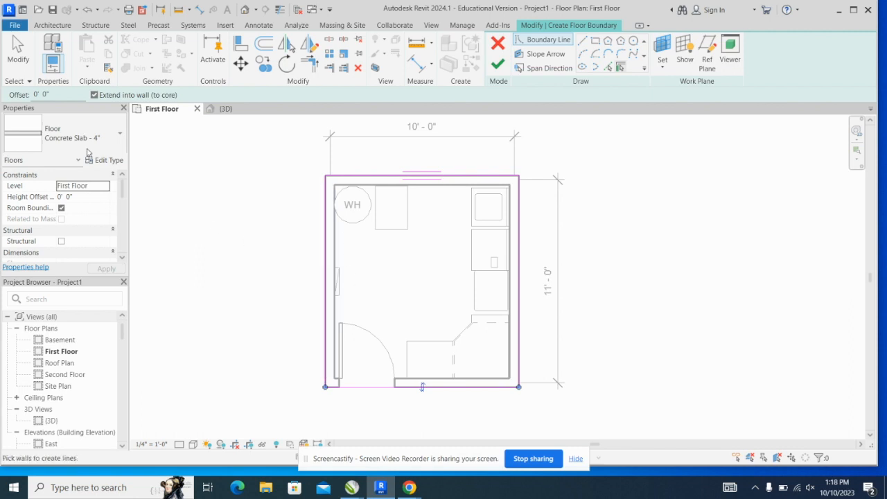
pyautogui.click(497, 69)
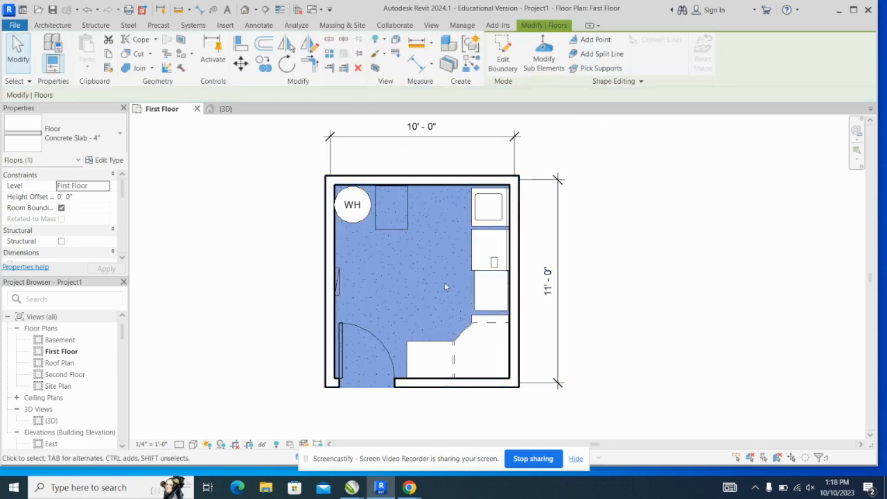
pyautogui.click(654, 244)
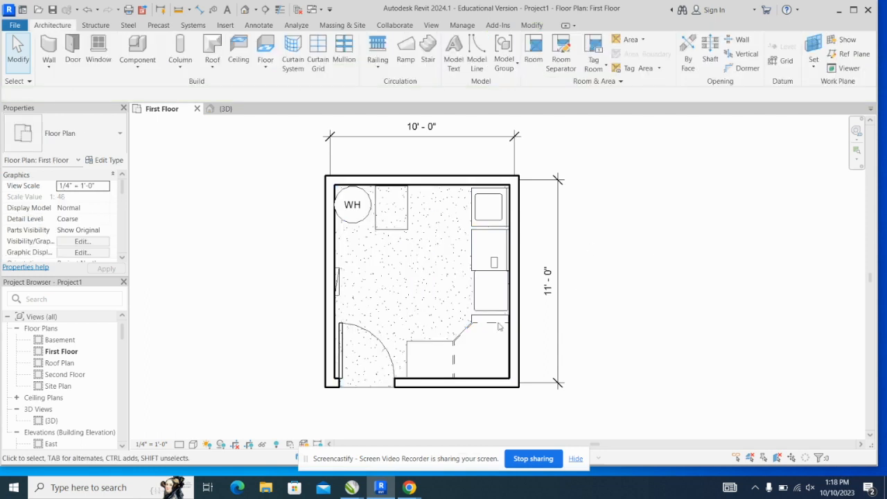
# - Select the new slab and add a shape-editing point near the middle of the room in the First Floor plan
pyautogui.click(225, 108)
pyautogui.click(454, 323)
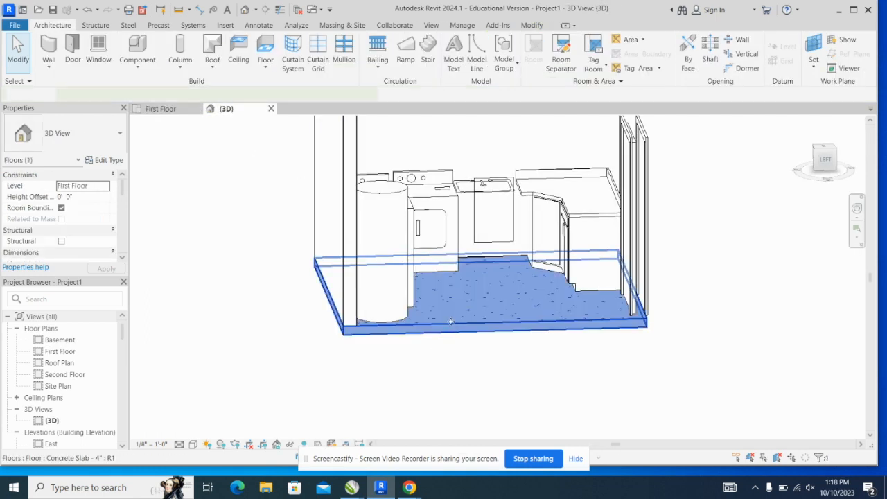
pyautogui.click(161, 109)
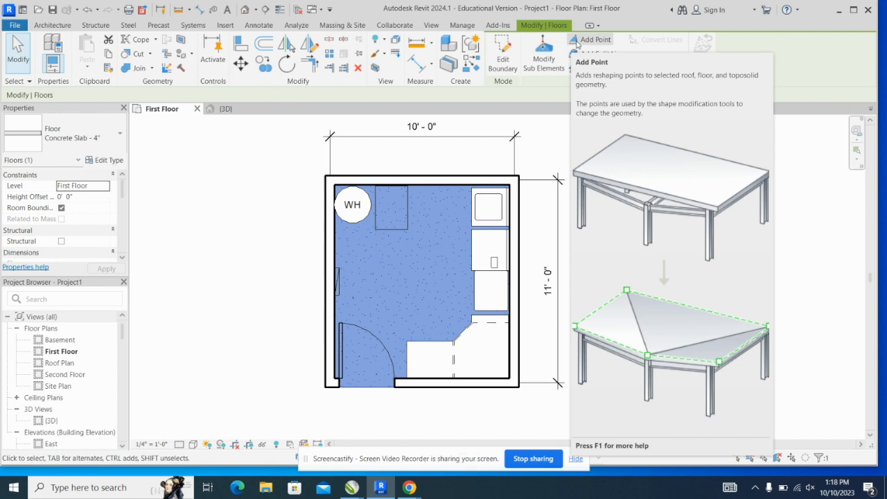
pyautogui.click(587, 39)
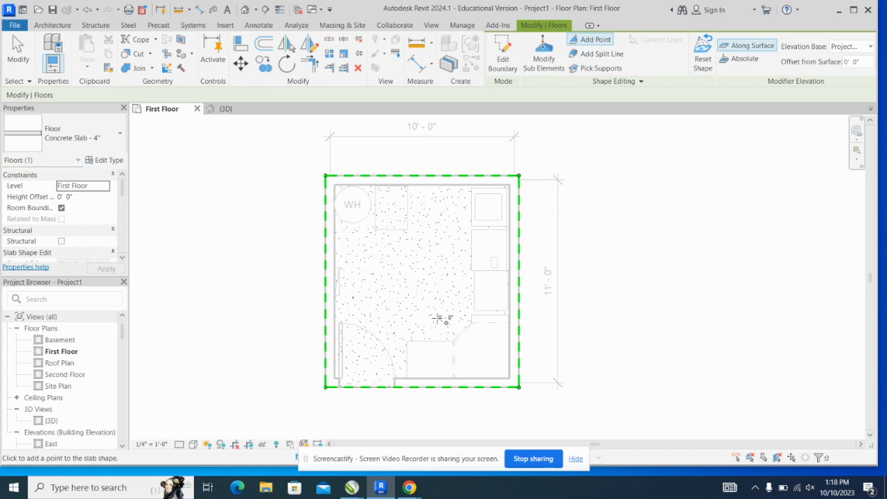
pyautogui.click(393, 263)
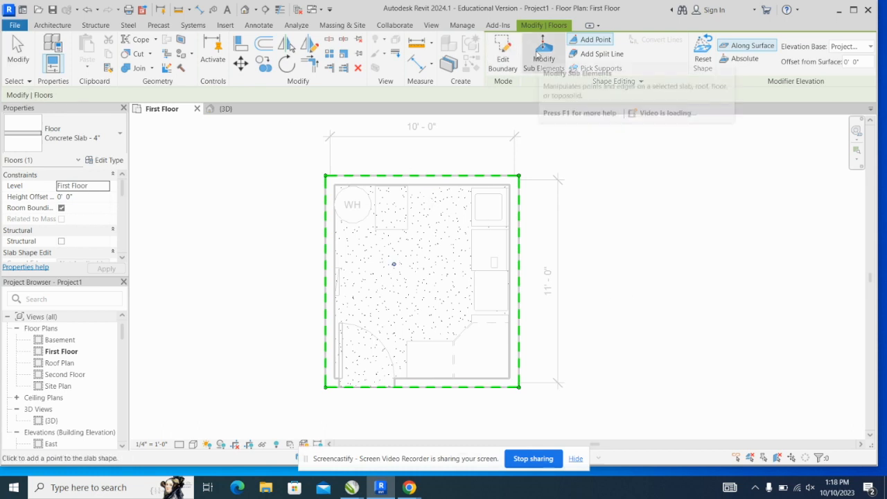
# - Set the elevation of the slab's interior point to -2" with Modify Sub Elements and leave shape editing
pyautogui.click(537, 54)
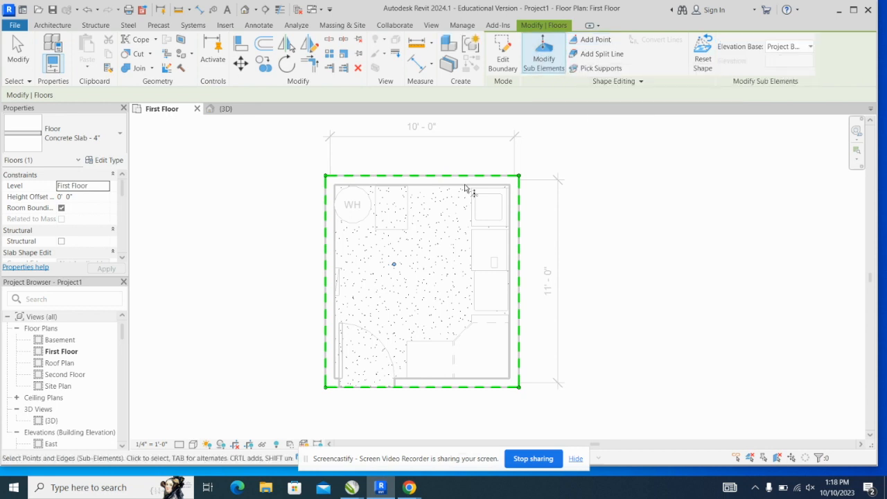
pyautogui.click(395, 264)
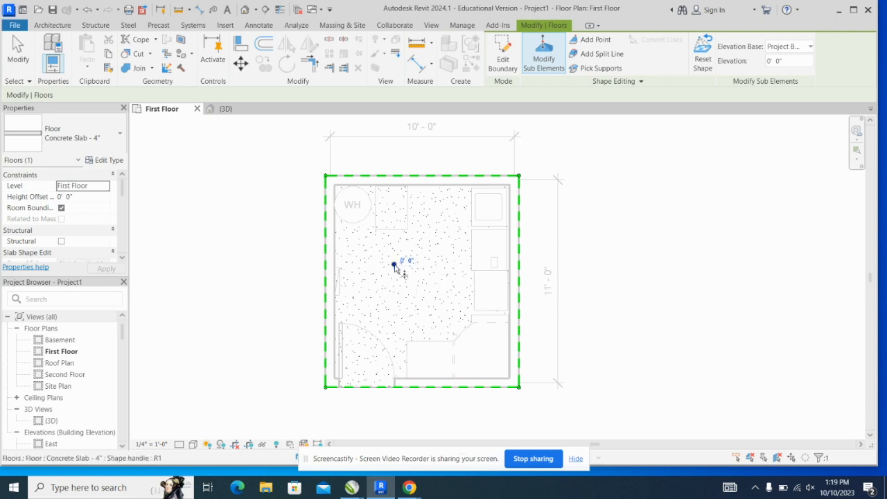
pyautogui.click(402, 260)
pyautogui.press('BackSpace')
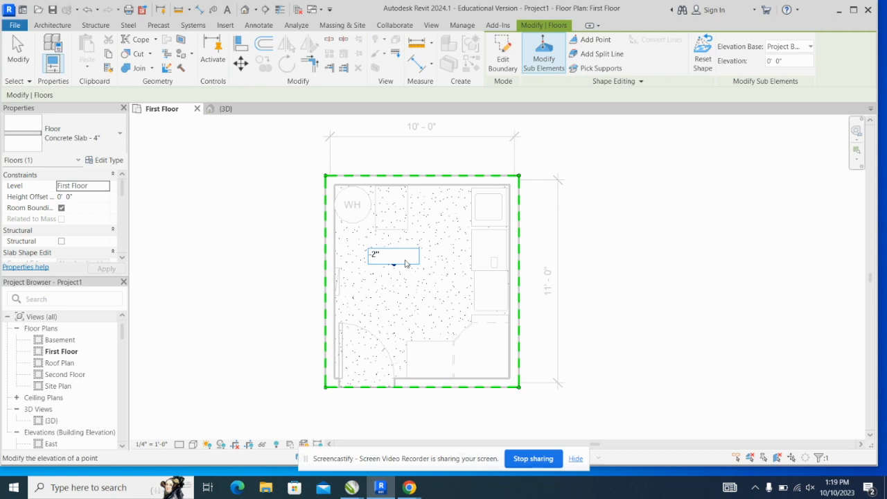
pyautogui.write('-2"')
pyautogui.press('Return')
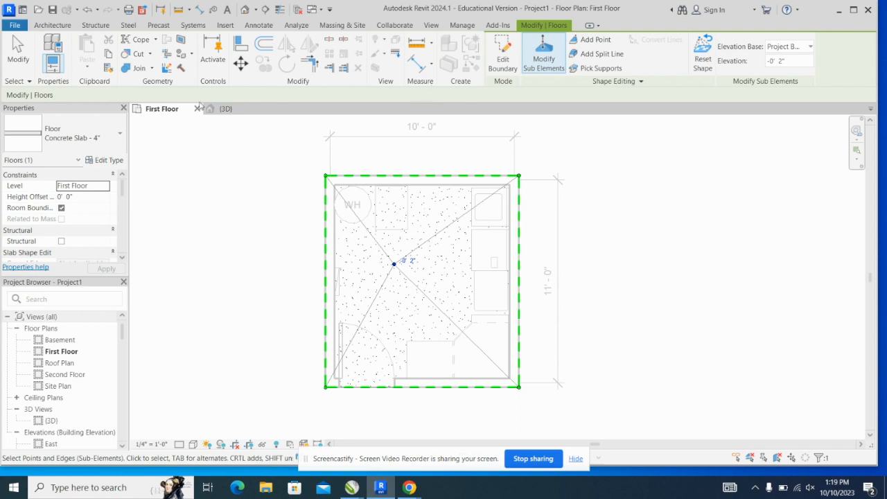
pyautogui.click(21, 53)
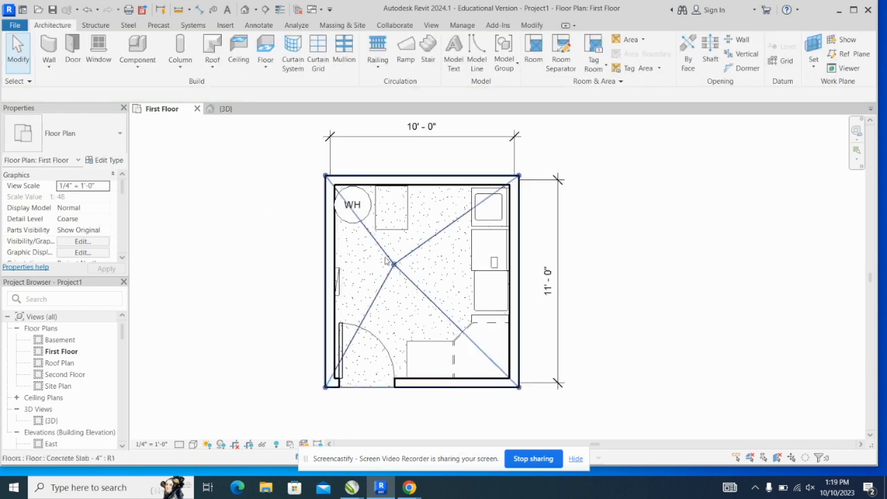
# - Try to reposition the slab's low point in the 3D view and reopen the slab for sub-element editing
pyautogui.click(225, 109)
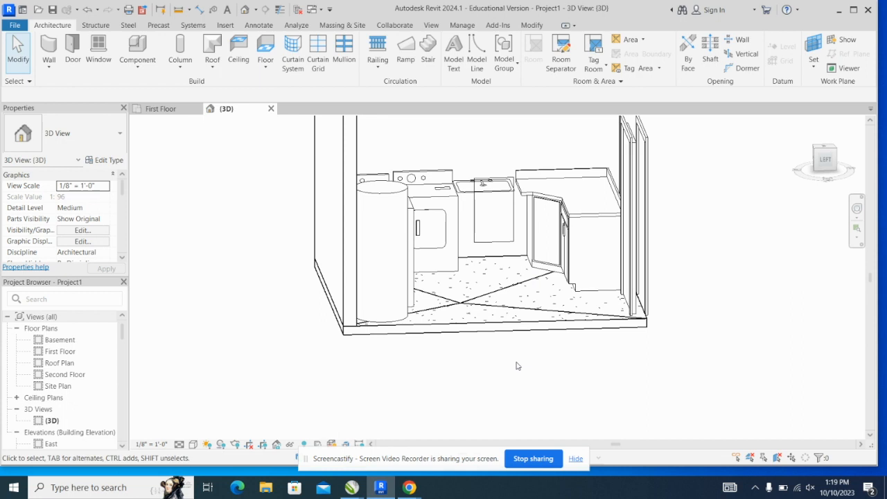
pyautogui.keyDown('shift'); pyautogui.moveTo(523, 367); pyautogui.dragTo(503, 338, button='middle'); pyautogui.keyUp('shift')
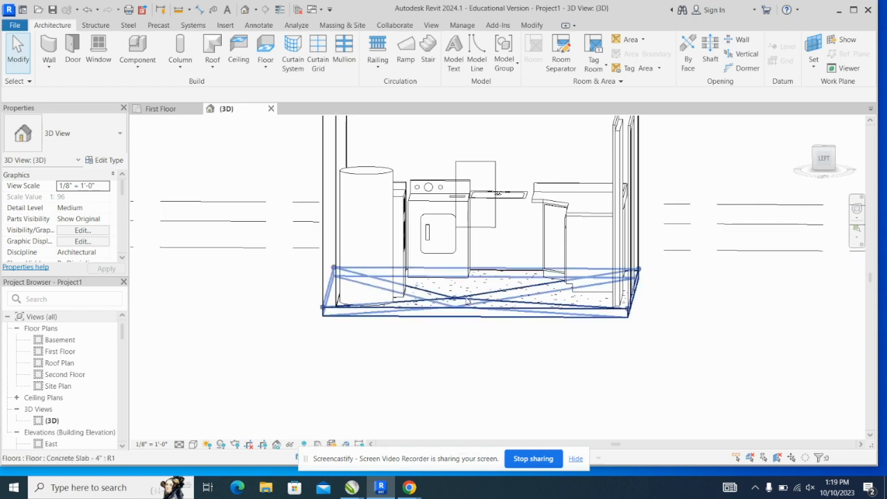
pyautogui.click(455, 301)
pyautogui.moveTo(455, 305); pyautogui.dragTo(460, 316)
pyautogui.press('Escape')
pyautogui.click(460, 313)
pyautogui.click(543, 55)
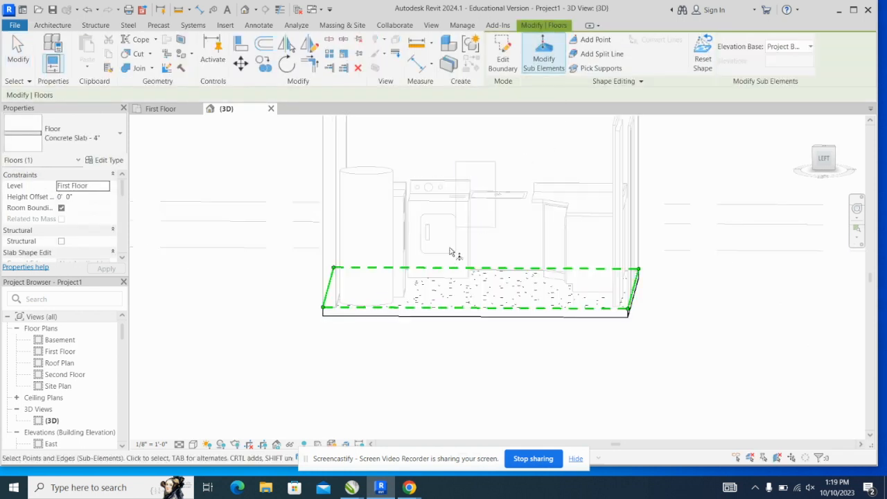
pyautogui.keyDown('shift'); pyautogui.moveTo(457, 301); pyautogui.dragTo(477, 291, button='middle'); pyautogui.keyUp('shift')
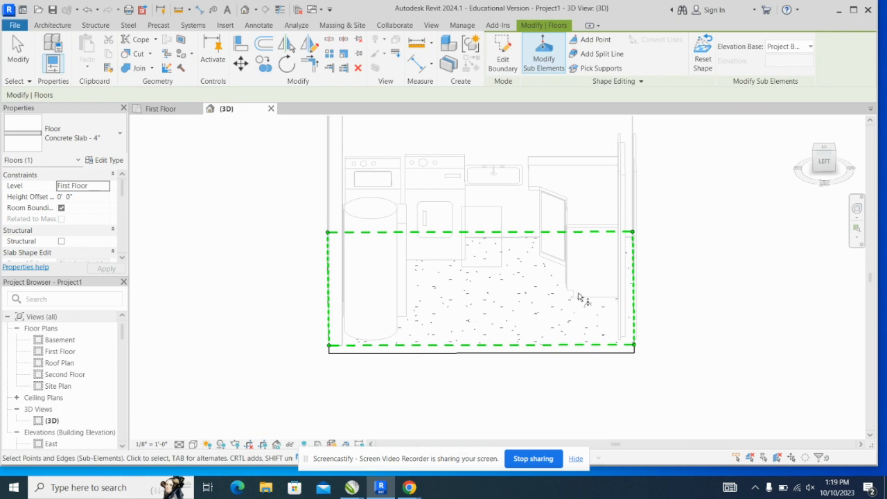
# - Leave the current shape edit and reshape the slab in the 3D view to slope toward a low point near its middle
pyautogui.click(161, 108)
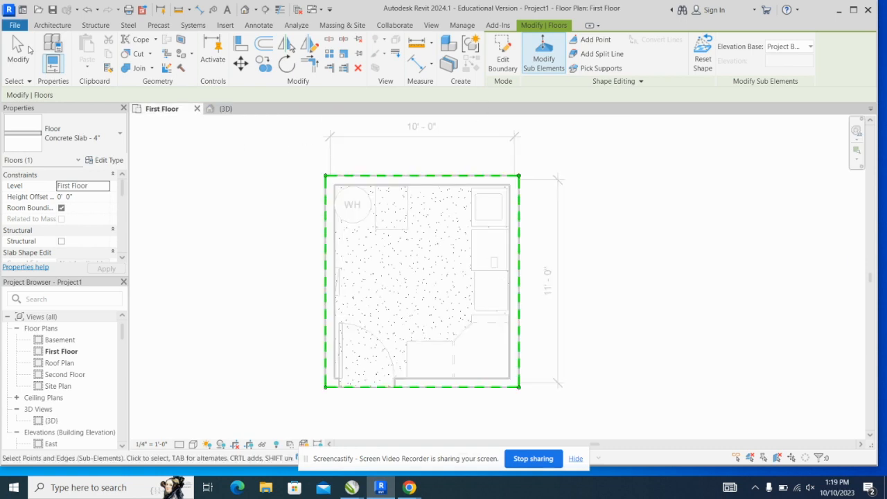
pyautogui.press('Escape')
pyautogui.click(225, 109)
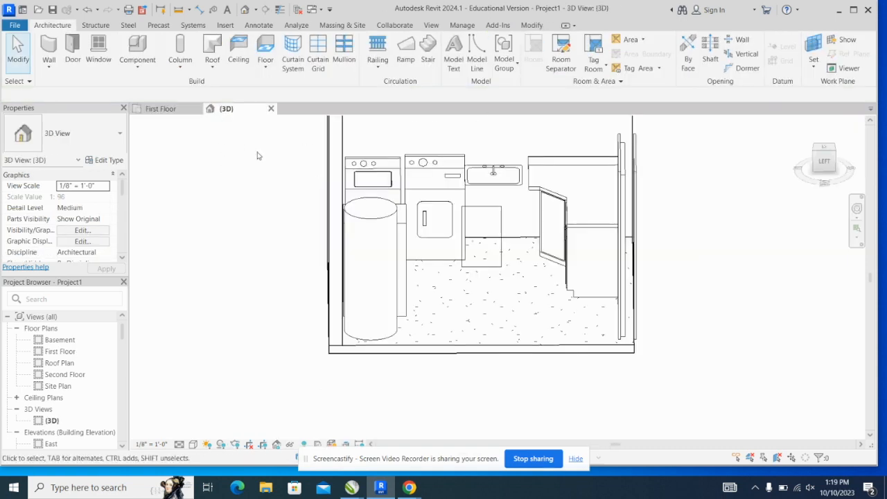
pyautogui.click(480, 316)
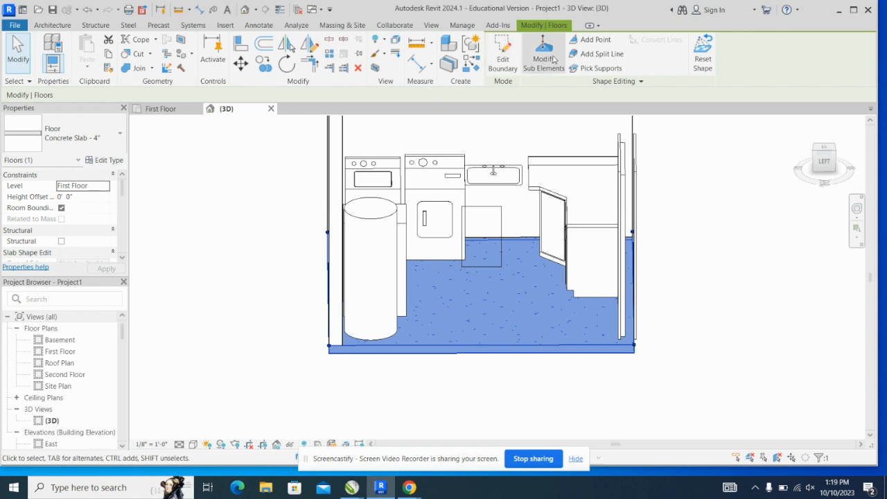
pyautogui.press('Escape')
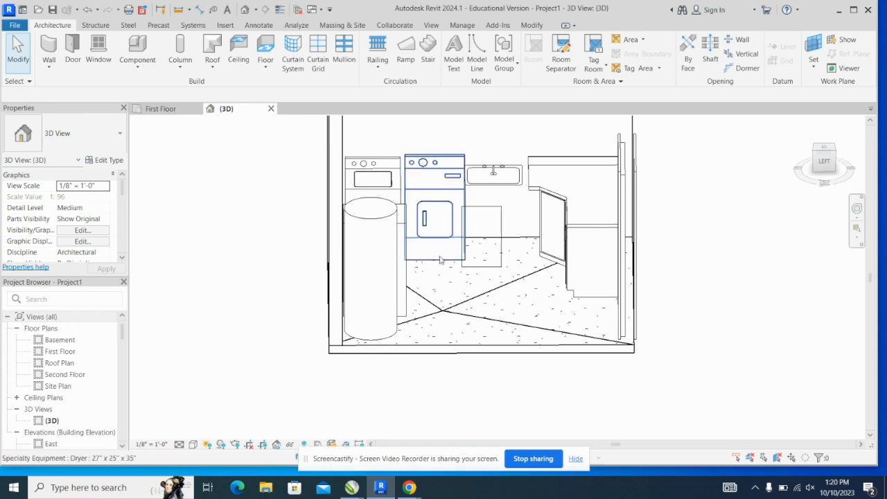
# - Open the slab's sub-elements in the First Floor plan and check the elevation of its interior low point
pyautogui.click(180, 111)
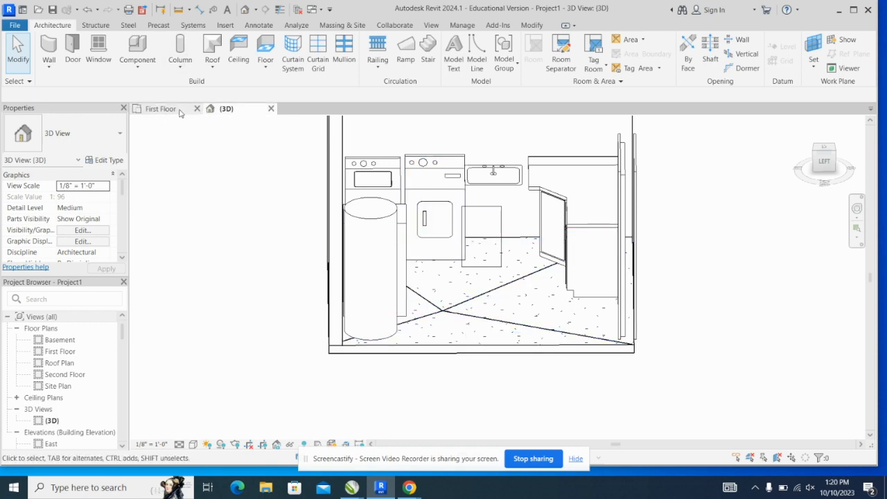
pyautogui.click(413, 263)
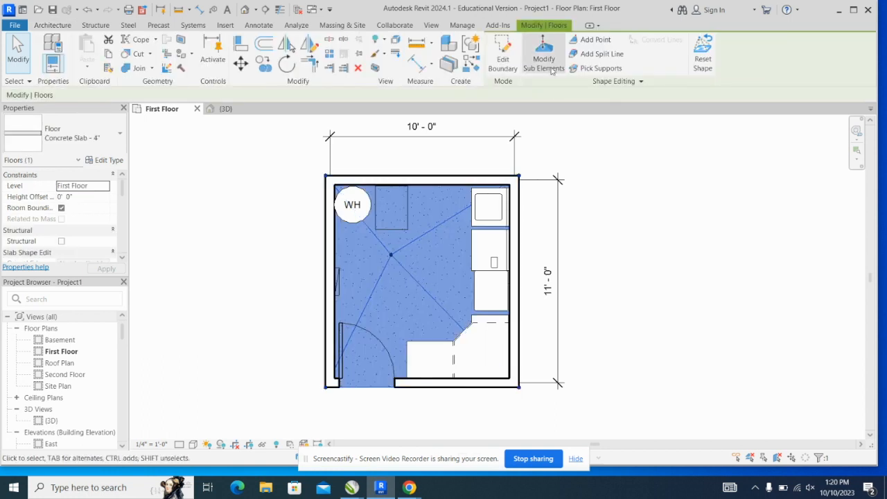
pyautogui.click(544, 61)
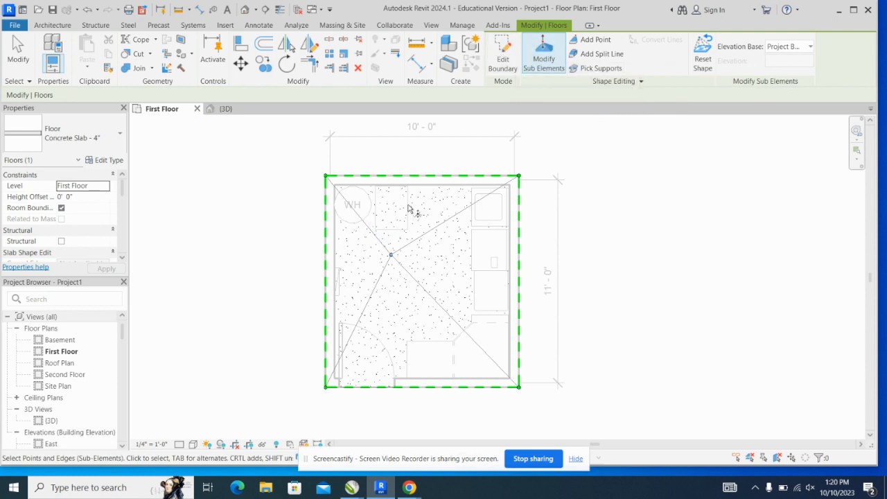
pyautogui.click(416, 240)
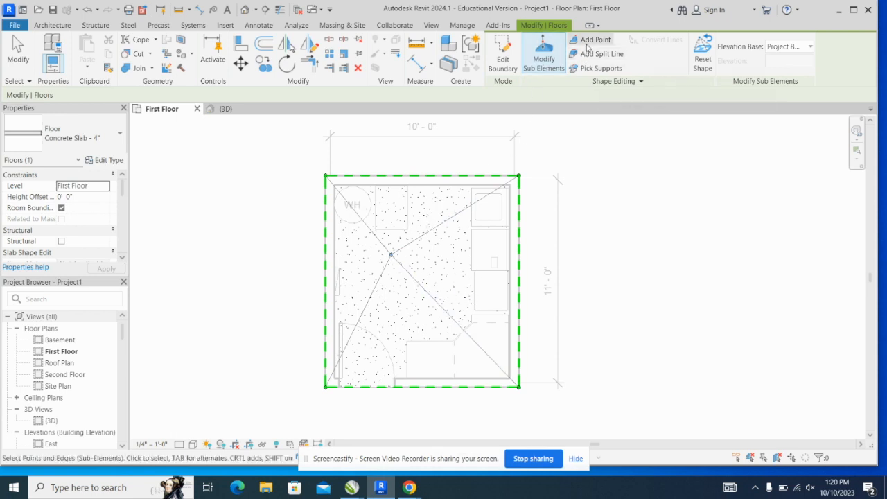
pyautogui.click(391, 255)
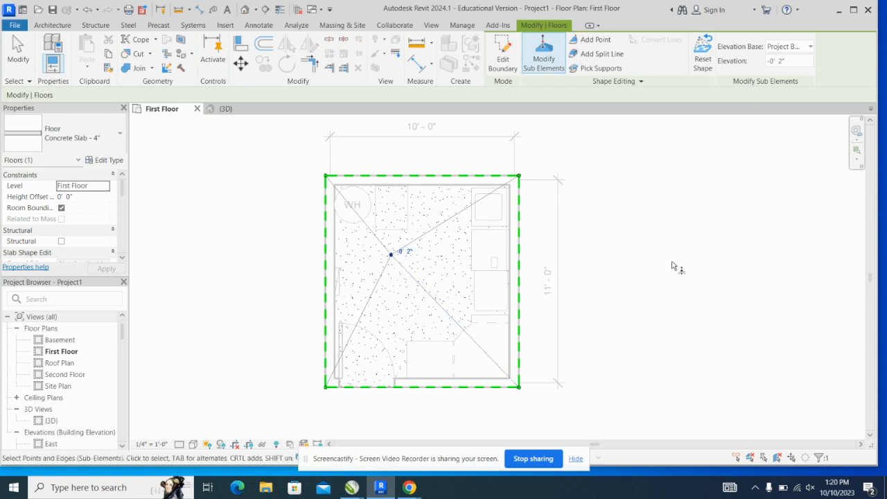
# - Leave the slab's shape editing, start placing a component and open the US library folder for loading a family
pyautogui.click(210, 186)
pyautogui.click(18, 50)
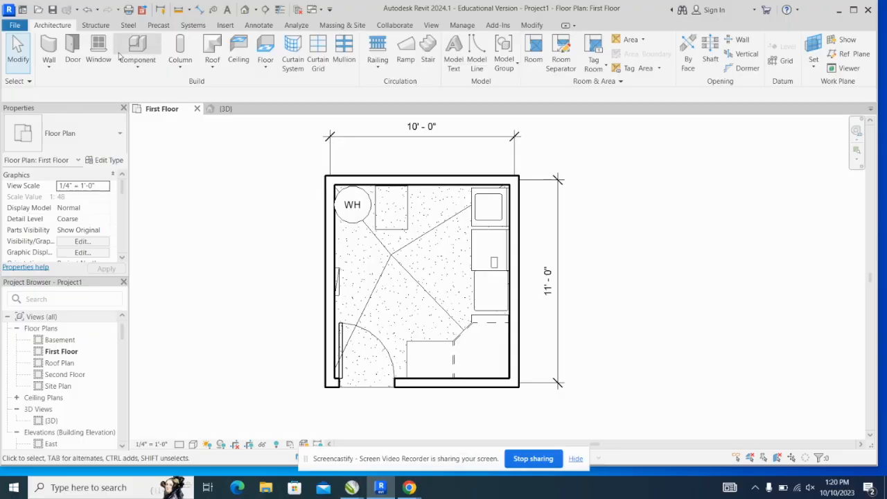
pyautogui.click(133, 53)
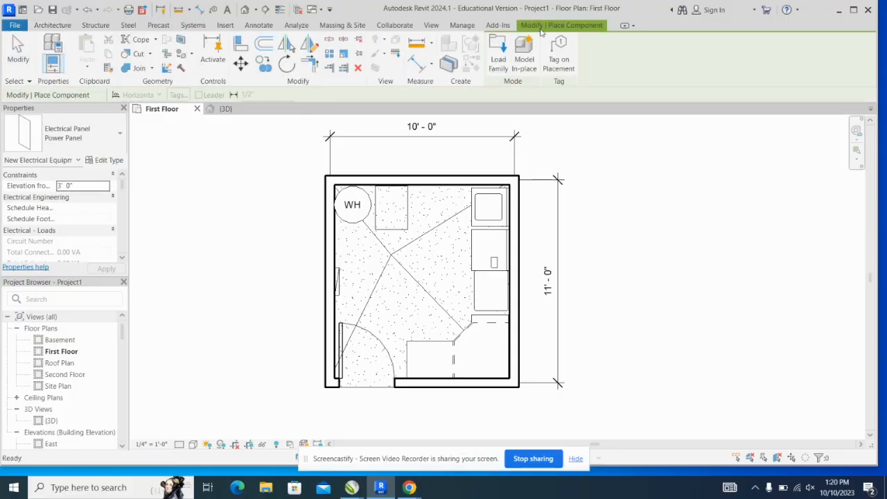
pyautogui.click(498, 54)
pyautogui.click(399, 125)
pyautogui.click(372, 212)
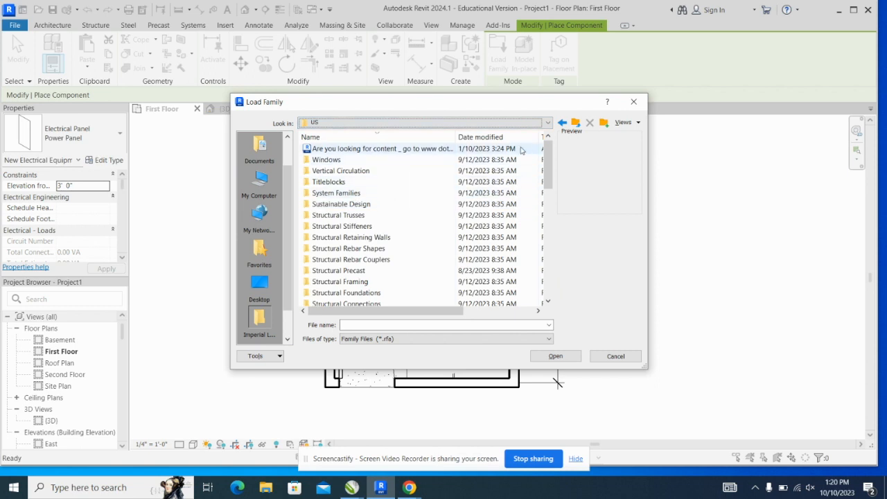
pyautogui.click(329, 137)
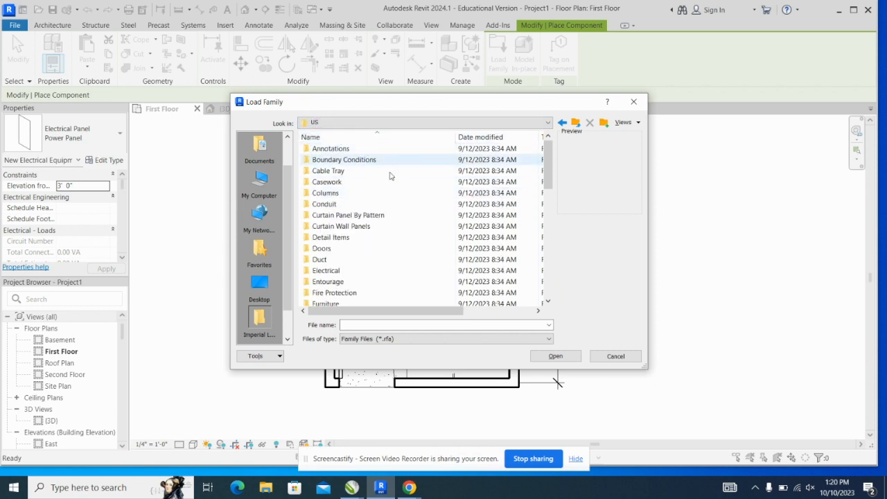
pyautogui.scroll(-6, 346, 220)
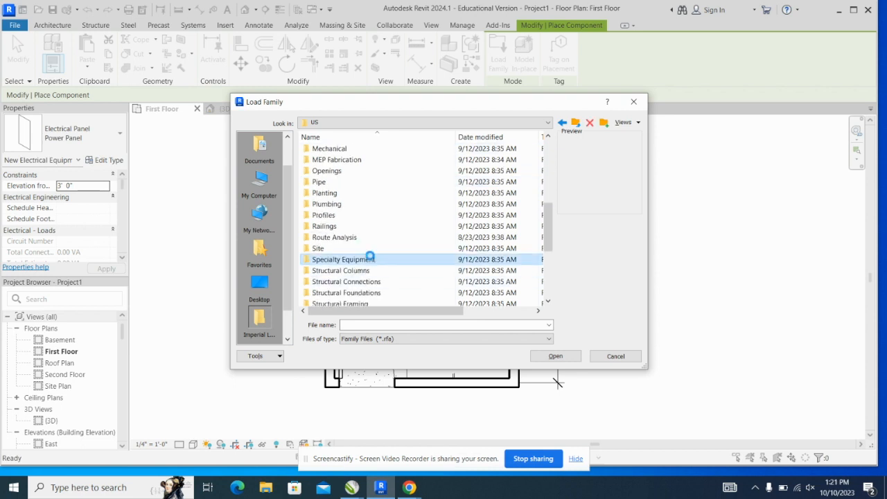
# - Preview the washer-dryer stack, washer and dryer families in the Domestic folder of Specialty Equipment
pyautogui.doubleClick(344, 259)
pyautogui.scroll(-1, 374, 231)
pyautogui.scroll(1, 352, 253)
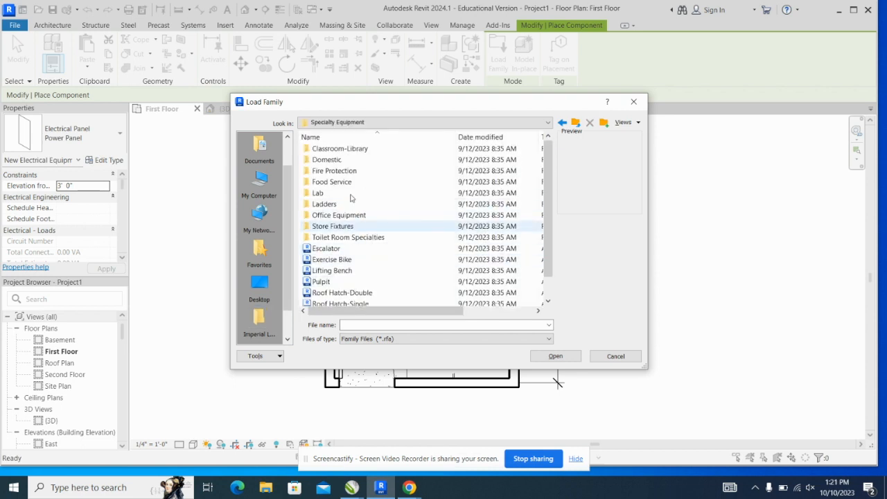
pyautogui.doubleClick(346, 159)
pyautogui.scroll(-2, 380, 224)
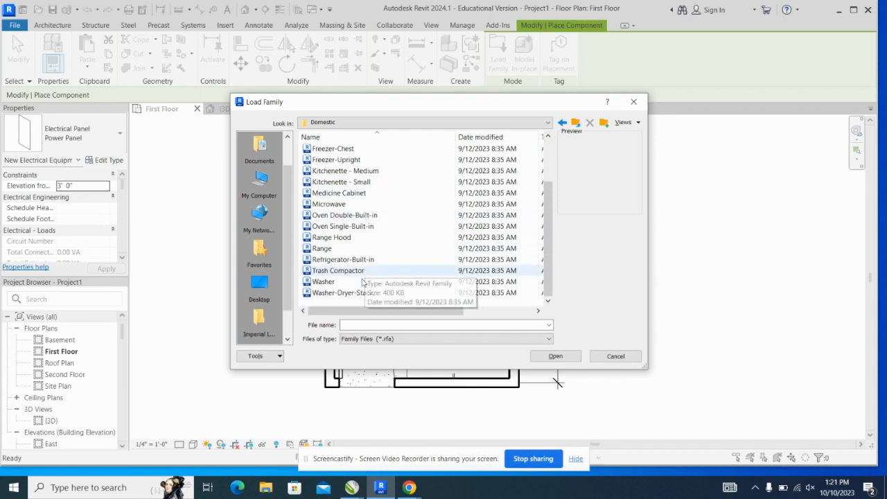
pyautogui.click(358, 293)
pyautogui.click(358, 283)
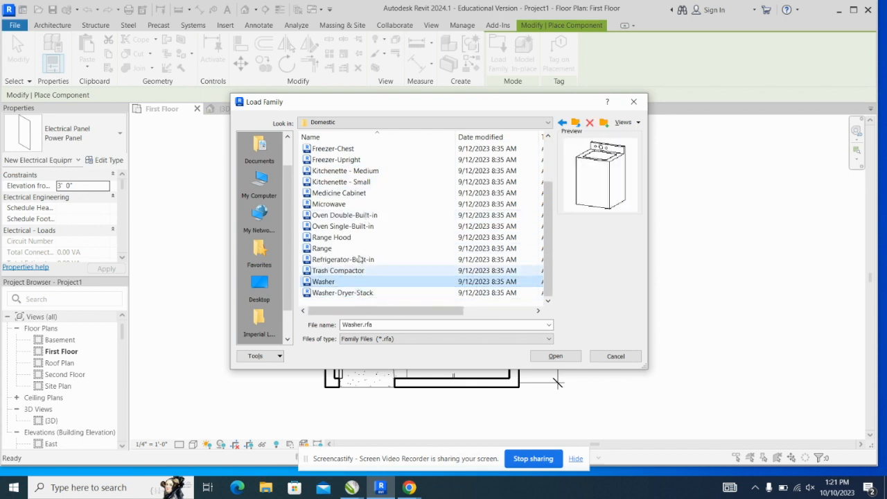
pyautogui.scroll(2, 354, 239)
pyautogui.click(350, 194)
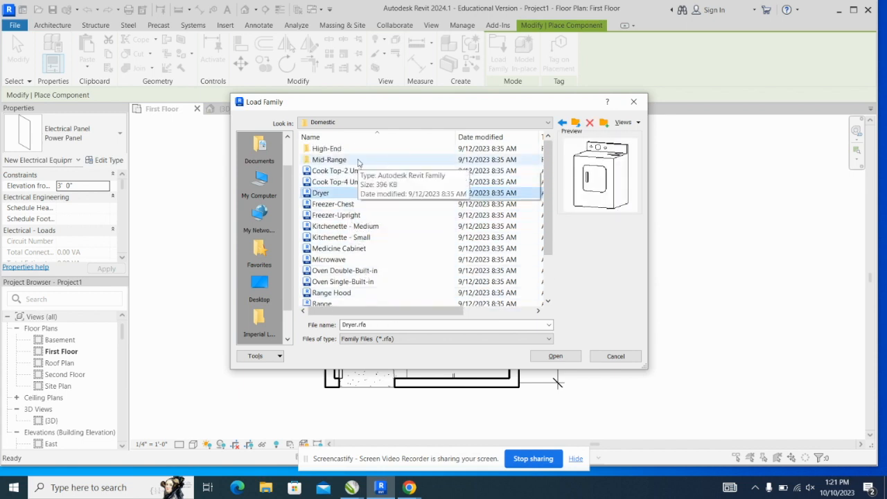
# - Look through the High-End domestic appliance families for laundry equipment and return to the Domestic folder
pyautogui.doubleClick(332, 148)
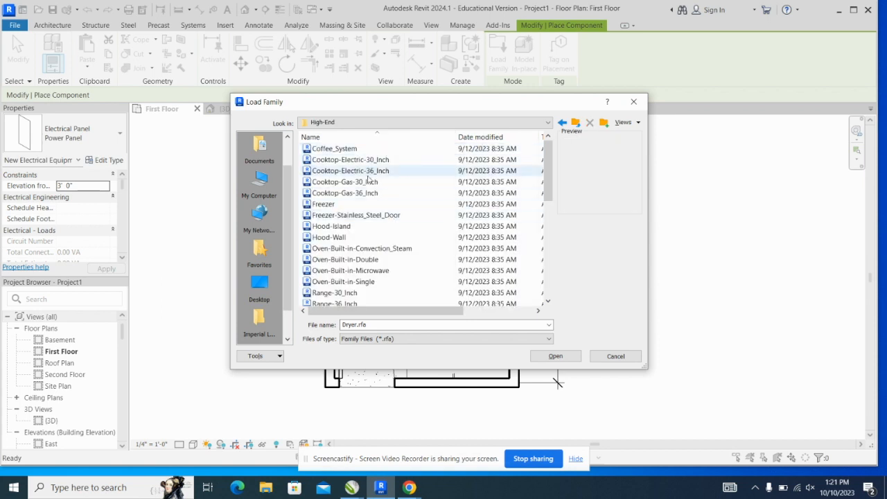
pyautogui.scroll(-6, 375, 205)
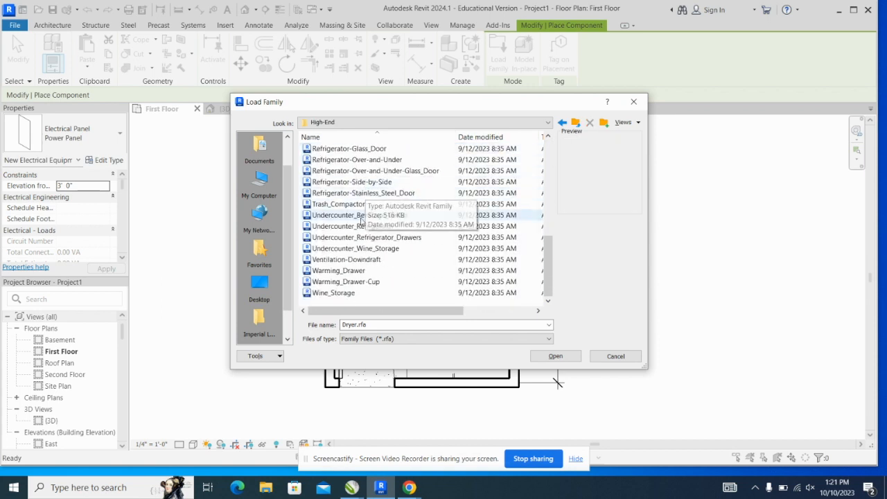
pyautogui.scroll(6, 360, 167)
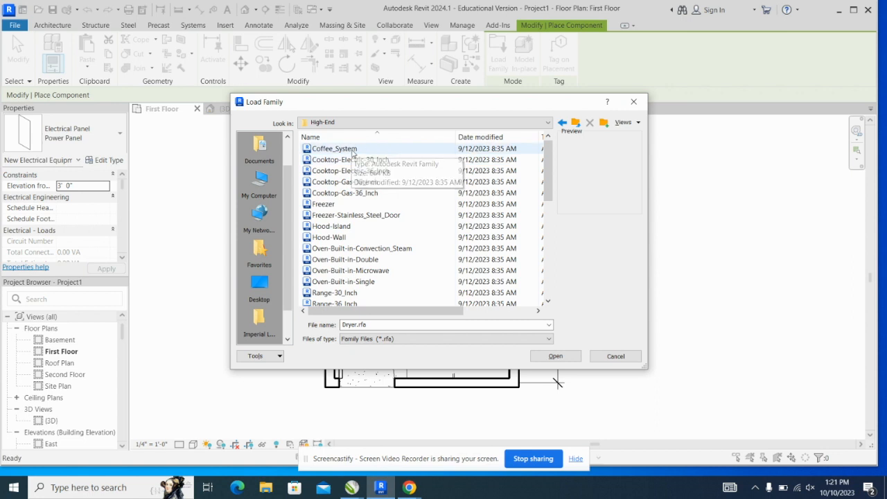
pyautogui.click(562, 122)
# - Preview the dryer, washer-dryer combo and front- and top-load washer families in the Mid-Range folder, and close without loading any
pyautogui.doubleClick(374, 160)
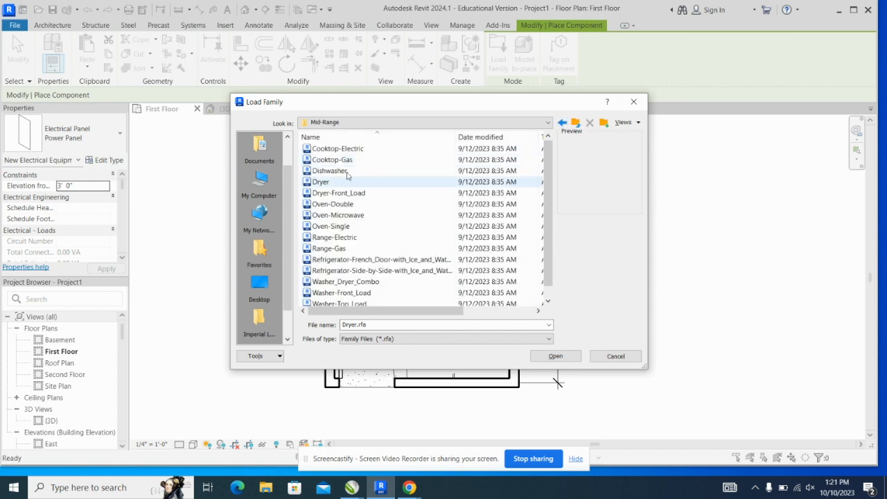
pyautogui.click(375, 181)
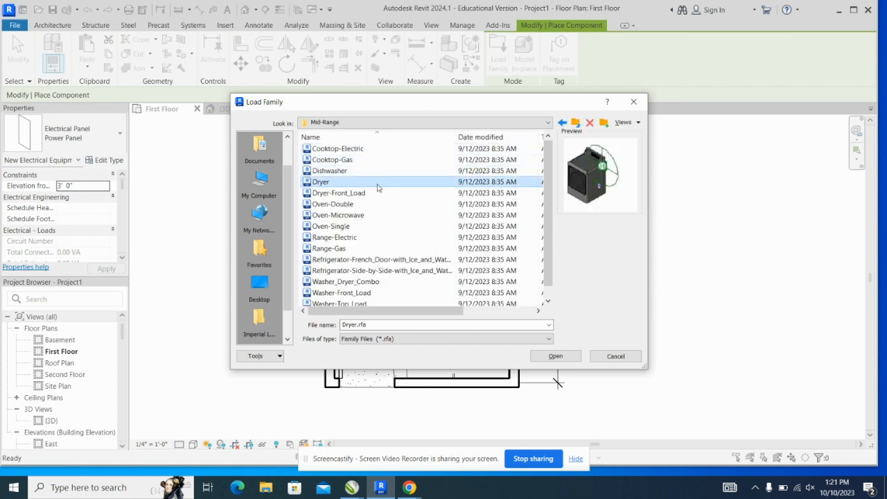
pyautogui.scroll(-1, 378, 188)
pyautogui.click(361, 271)
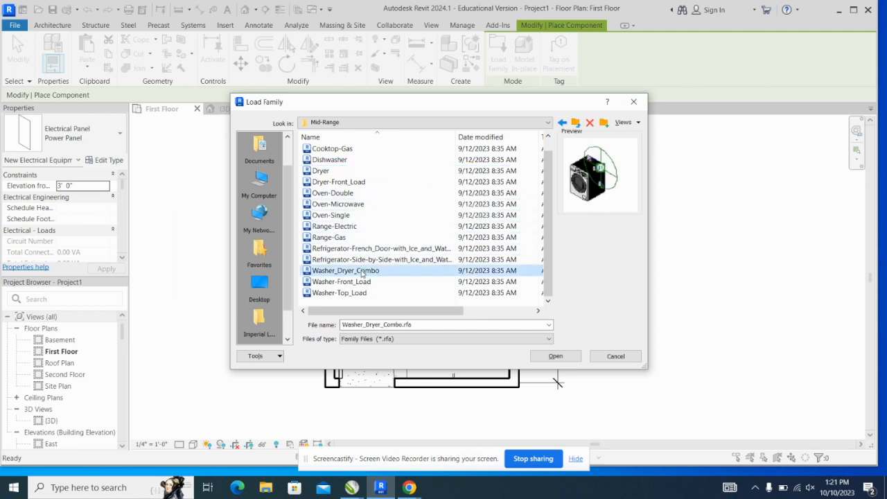
pyautogui.click(361, 282)
pyautogui.click(360, 293)
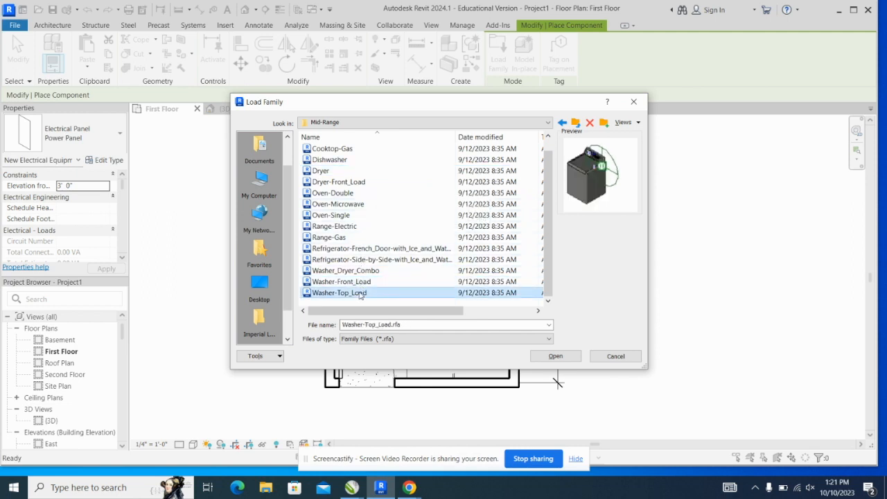
pyautogui.click(352, 182)
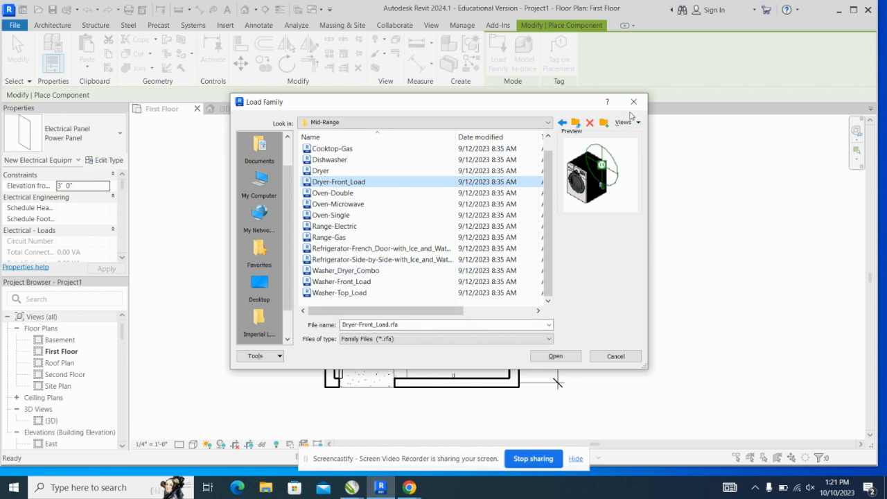
pyautogui.click(633, 102)
# - Reopen family loading and go from the Distribution folder up to the US library folder
pyautogui.click(497, 52)
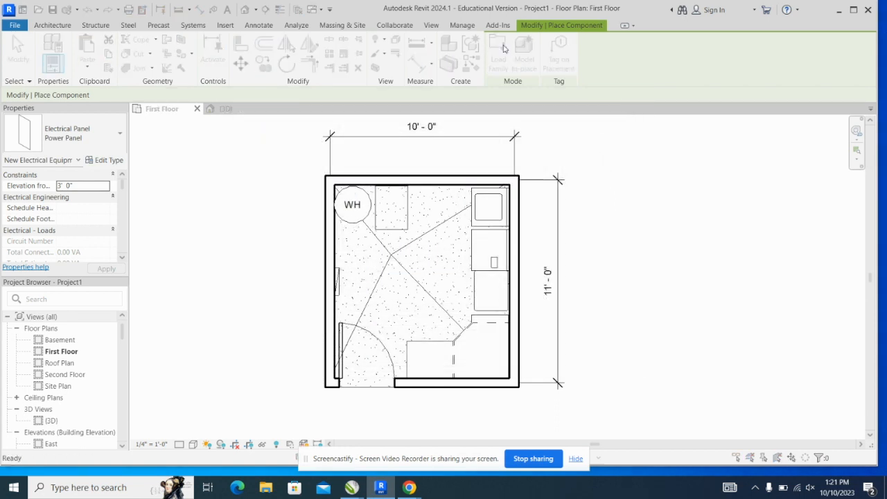
pyautogui.click(547, 123)
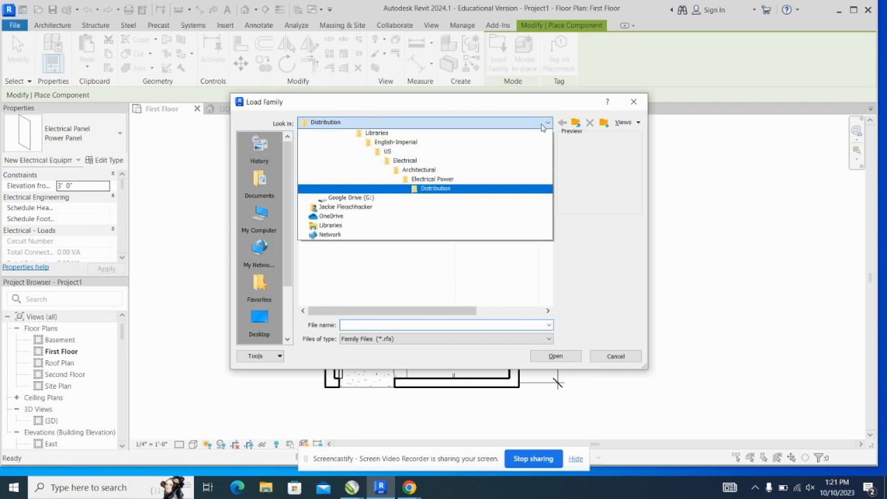
pyautogui.scroll(2, 480, 192)
pyautogui.click(461, 217)
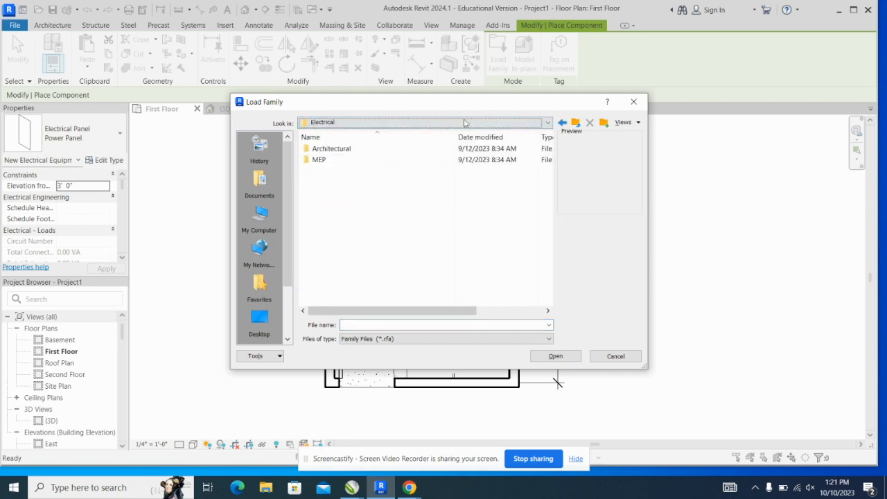
pyautogui.click(562, 122)
pyautogui.click(549, 122)
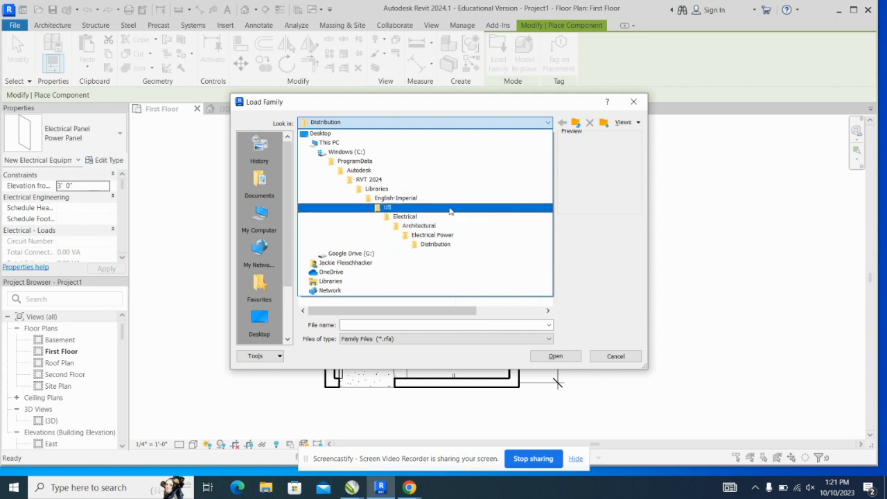
pyautogui.click(449, 210)
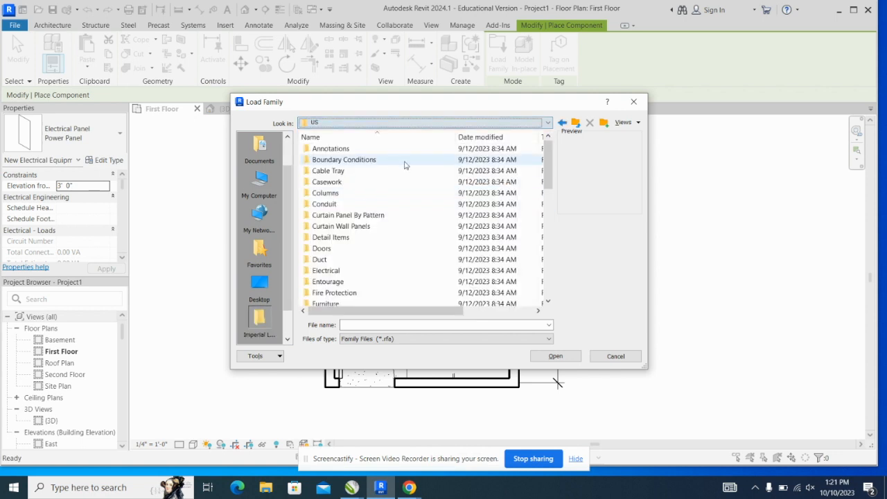
# - Load the Electrical Panel family from Electrical > Architectural > Electrical Power > Distribution and leave component placement without placing it
pyautogui.doubleClick(334, 271)
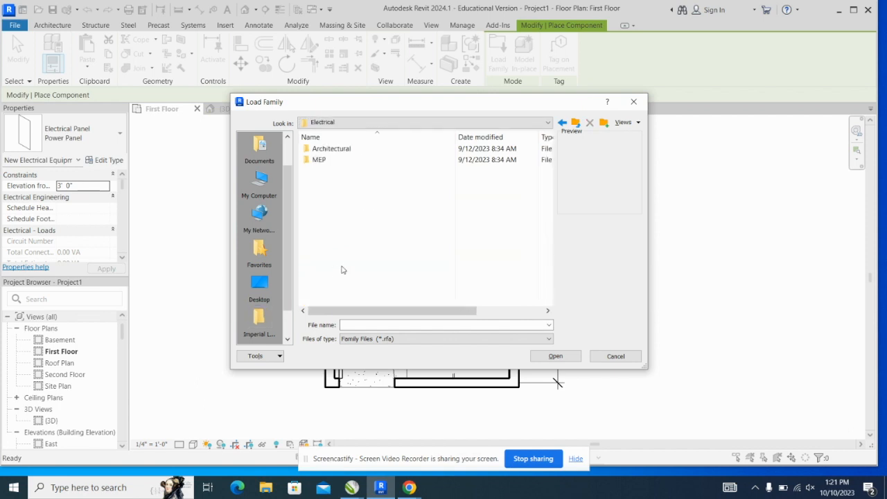
pyautogui.doubleClick(354, 150)
pyautogui.doubleClick(349, 149)
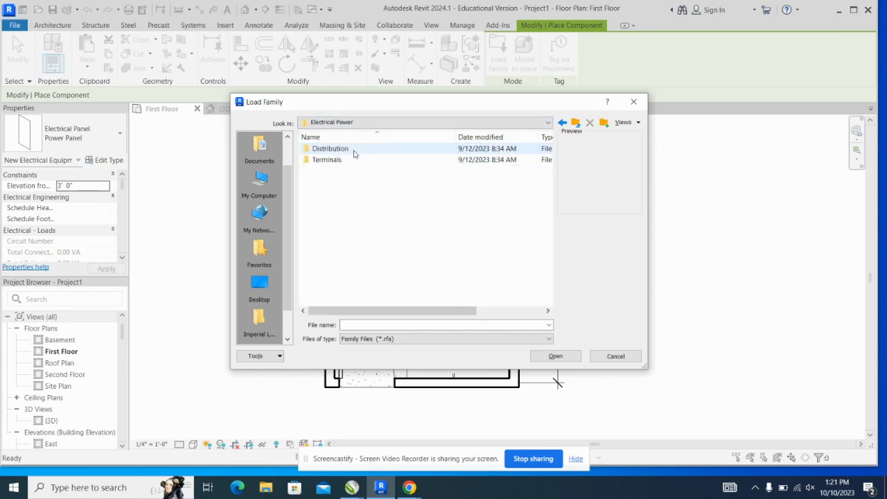
pyautogui.doubleClick(351, 149)
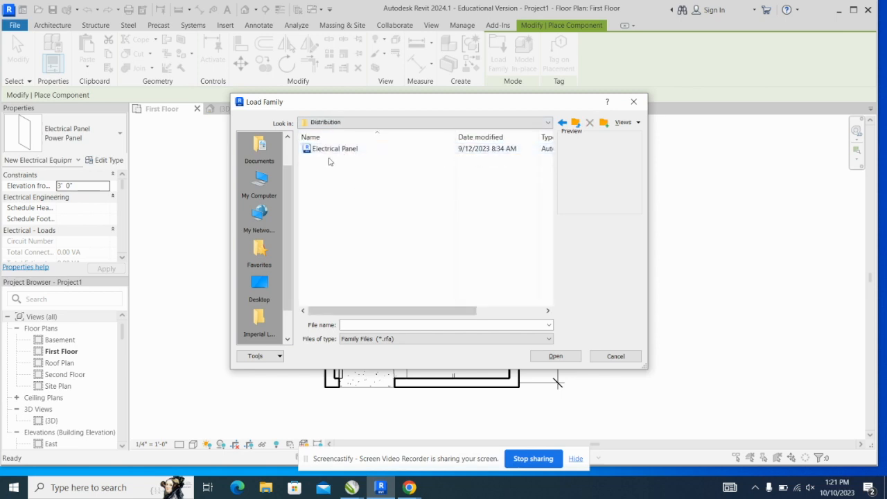
pyautogui.click(330, 152)
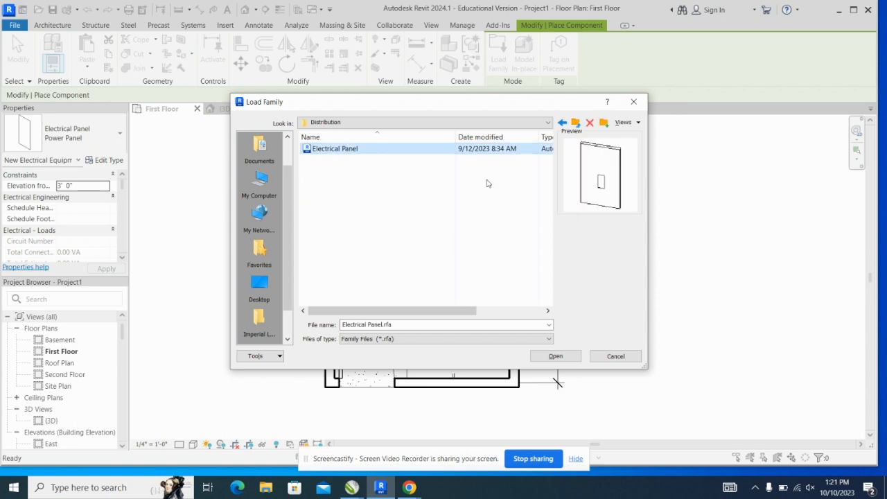
pyautogui.click(556, 356)
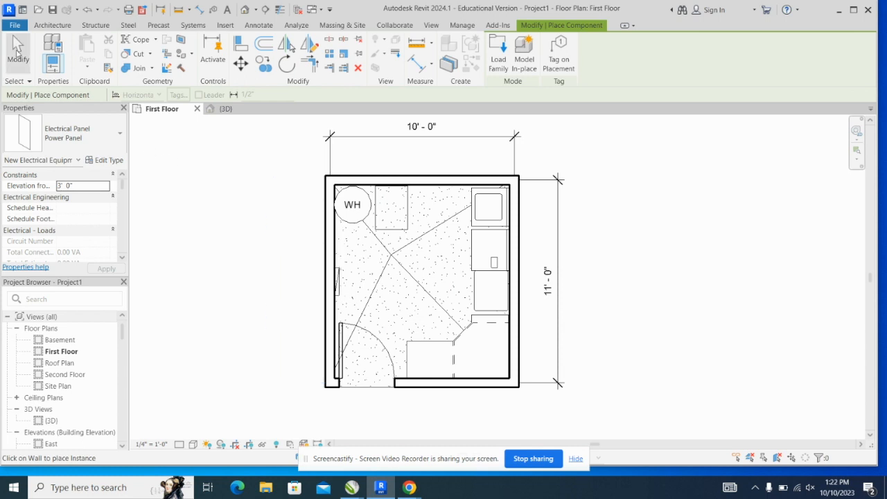
pyautogui.click(16, 45)
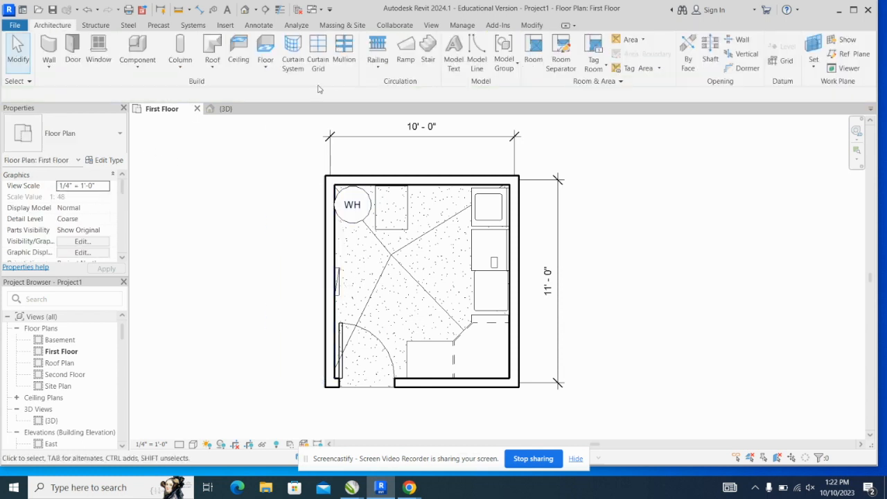
# - Reopen family loading and find the Water Heater family under Plumbing > Architectural > Equipment > Water Heaters to preview it
pyautogui.click(138, 47)
pyautogui.click(533, 52)
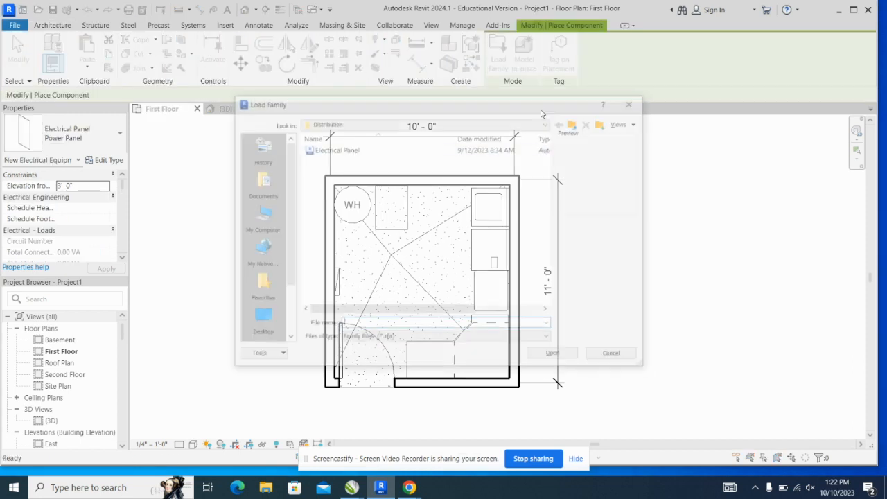
pyautogui.click(399, 124)
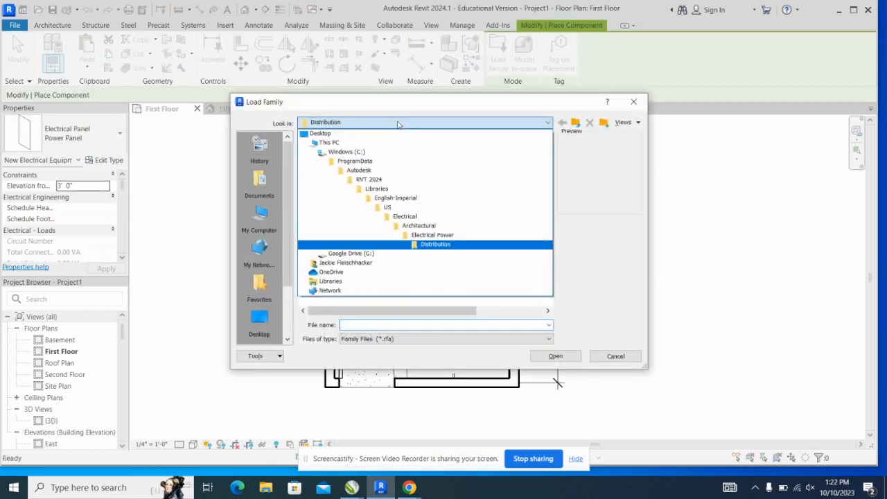
pyautogui.click(421, 214)
pyautogui.scroll(-5, 360, 249)
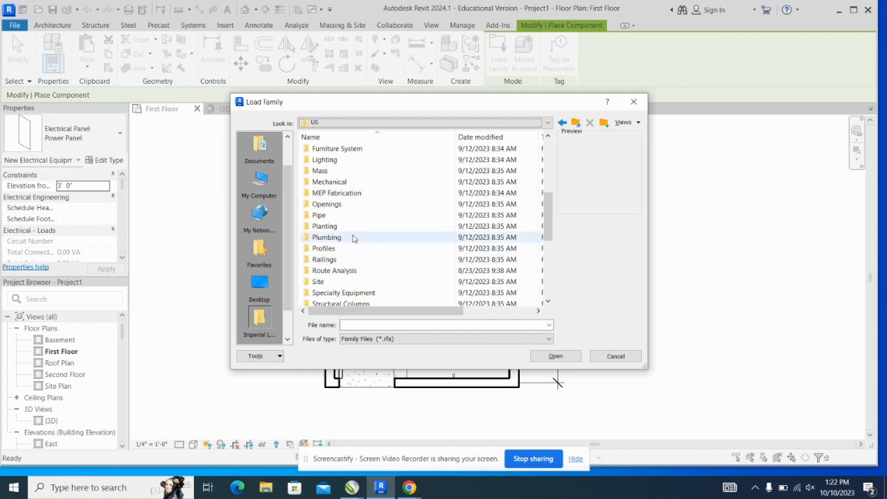
pyautogui.doubleClick(352, 238)
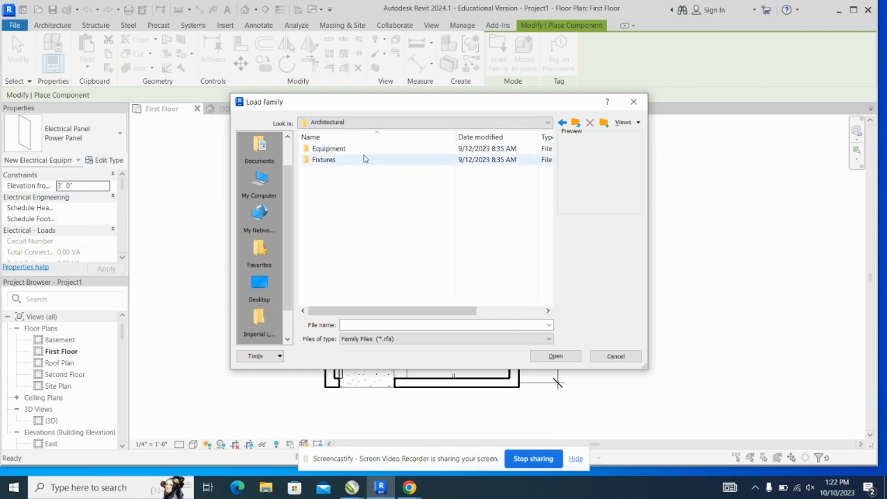
pyautogui.doubleClick(365, 160)
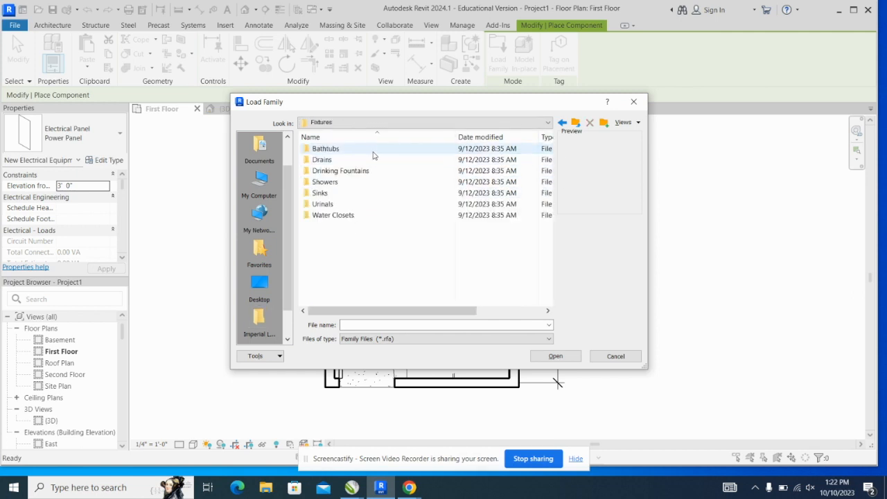
pyautogui.click(561, 122)
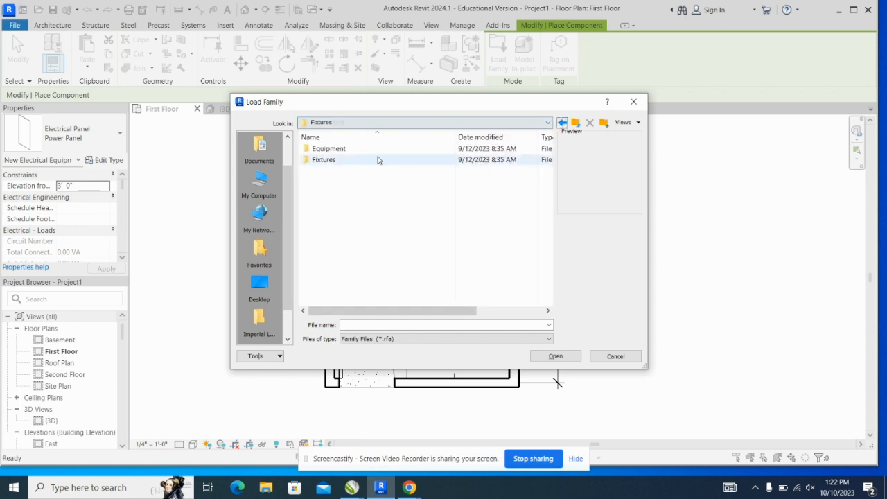
pyautogui.doubleClick(366, 149)
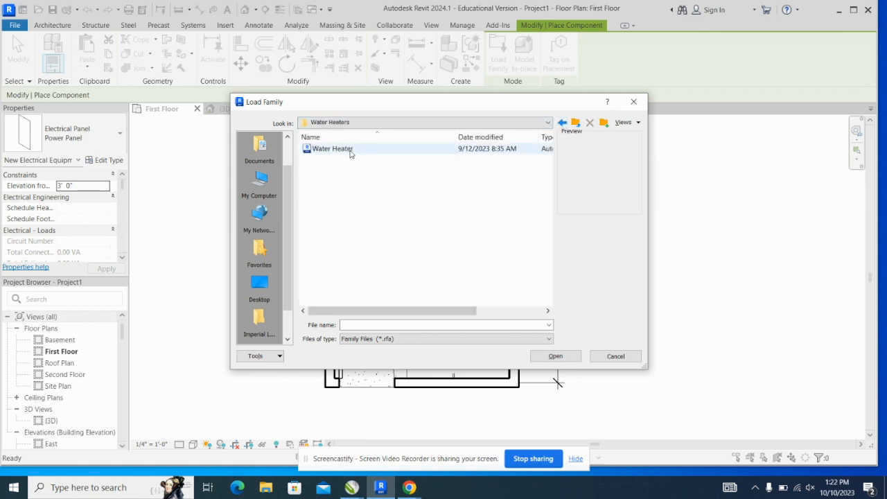
pyautogui.click(339, 149)
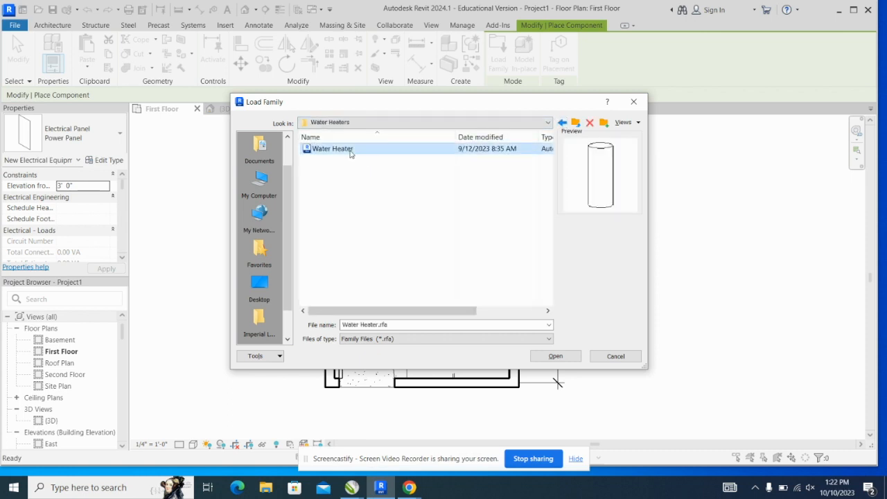
# - Preview the Sink-Mop-2D, Sink-Round-2D, Sink-Single-2D and Sink-Triple-2D families in Plumbing > Architectural > Fixtures > Sinks
pyautogui.click(562, 123)
pyautogui.click(561, 123)
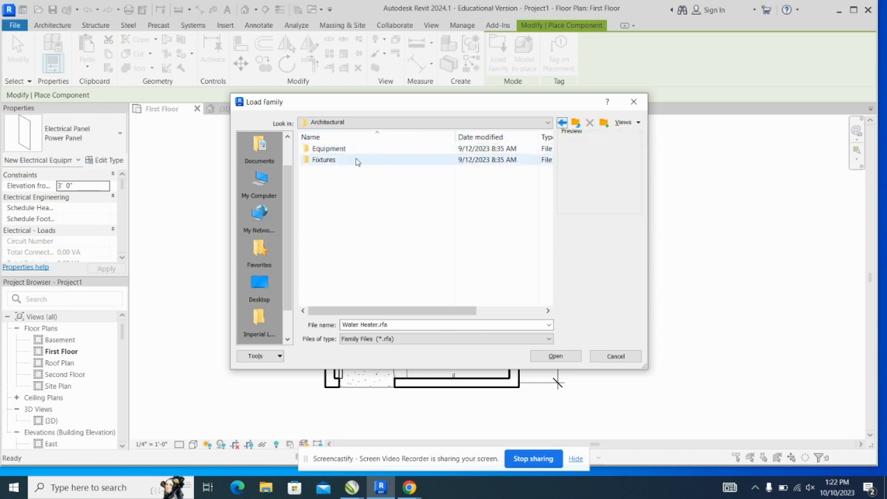
pyautogui.doubleClick(357, 160)
pyautogui.click(352, 194)
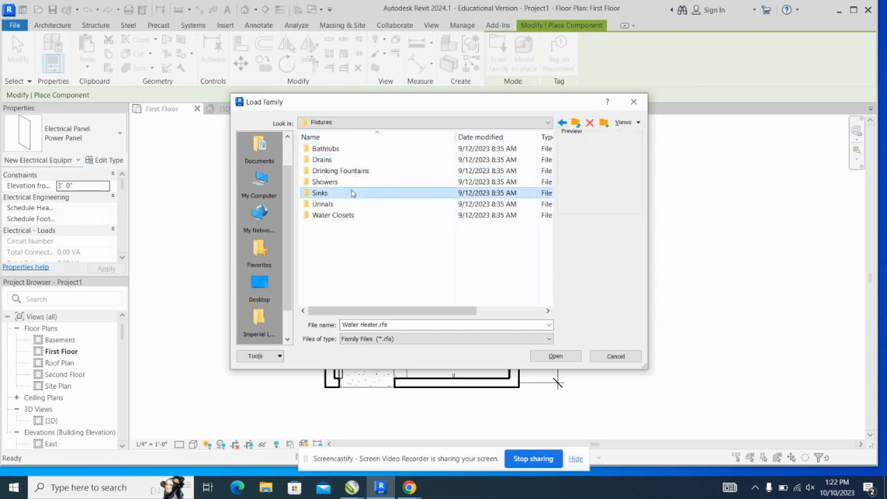
pyautogui.doubleClick(333, 193)
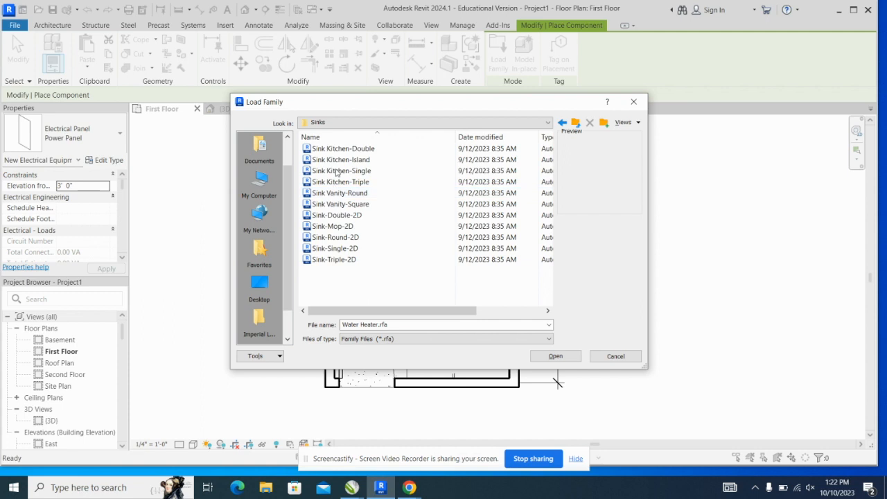
pyautogui.click(359, 226)
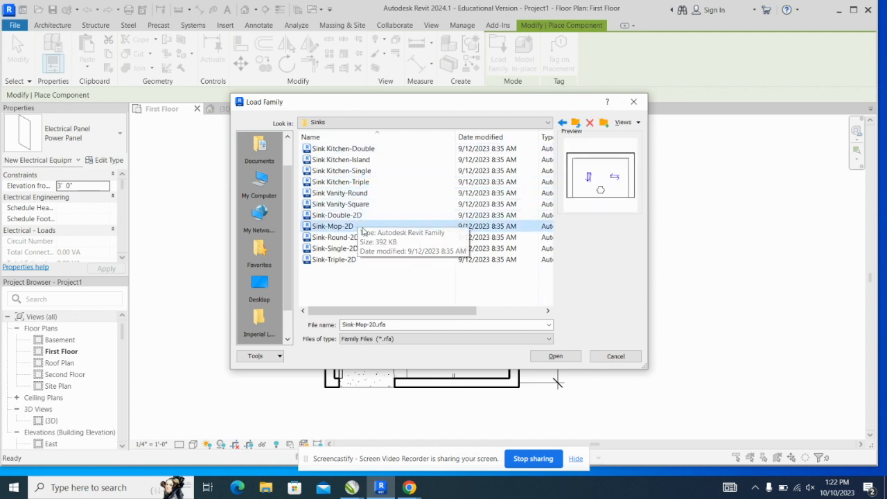
pyautogui.click(352, 238)
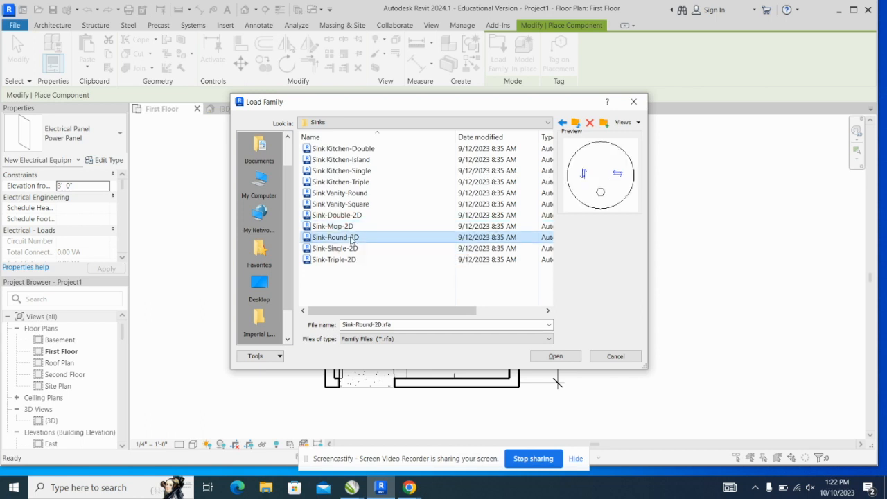
pyautogui.click(339, 251)
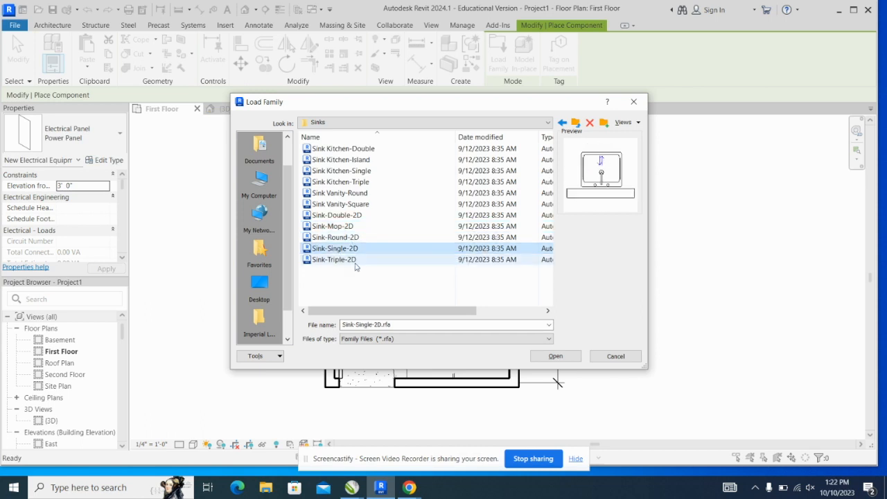
pyautogui.click(356, 261)
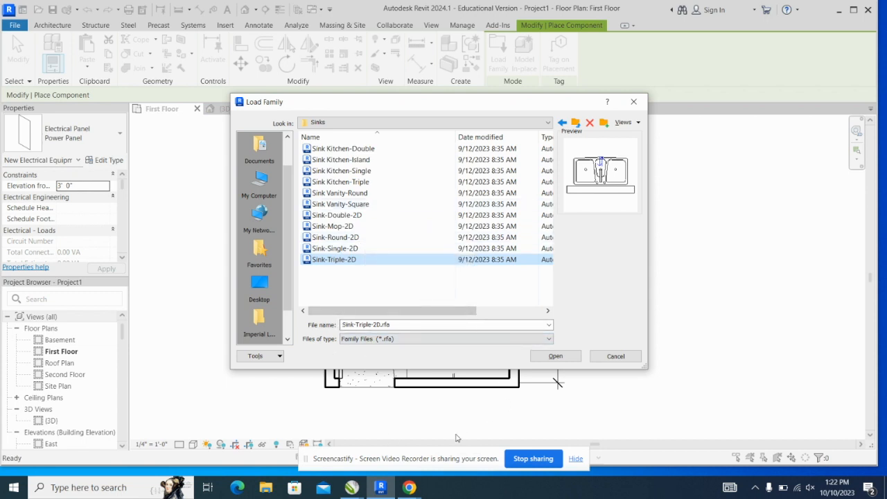
# - Switch to Chrome and open the Revit Components Preview slides through the Download Revit Components link in the Architecture 1 course materials
pyautogui.moveTo(409, 485)
pyautogui.click(356, 422)
pyautogui.scroll(-1, 397, 173)
pyautogui.scroll(2, 312, 208)
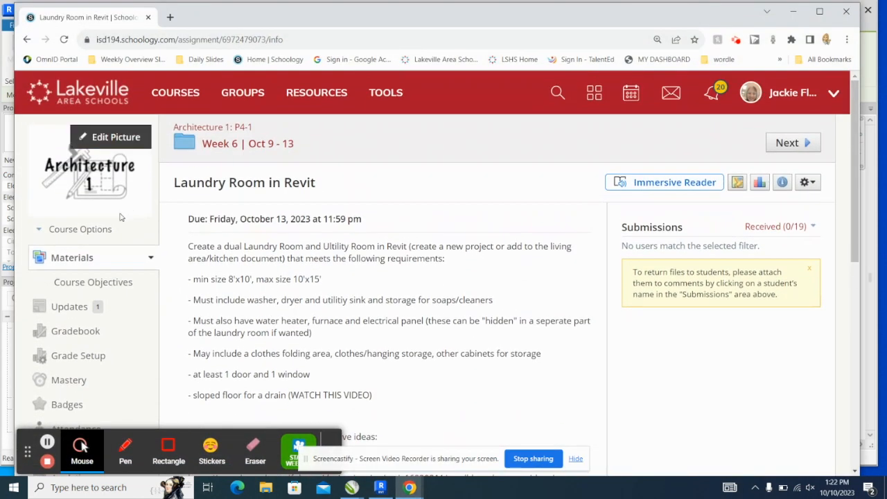
pyautogui.click(88, 265)
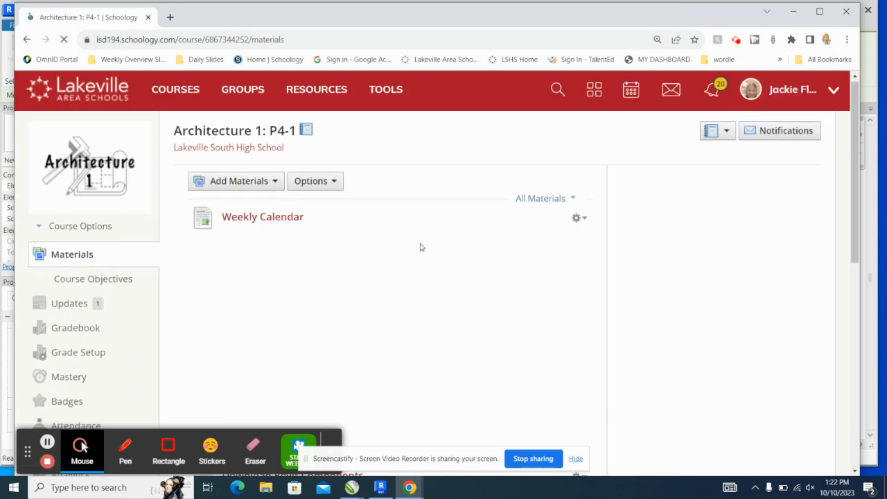
pyautogui.scroll(-3, 420, 247)
pyautogui.click(260, 248)
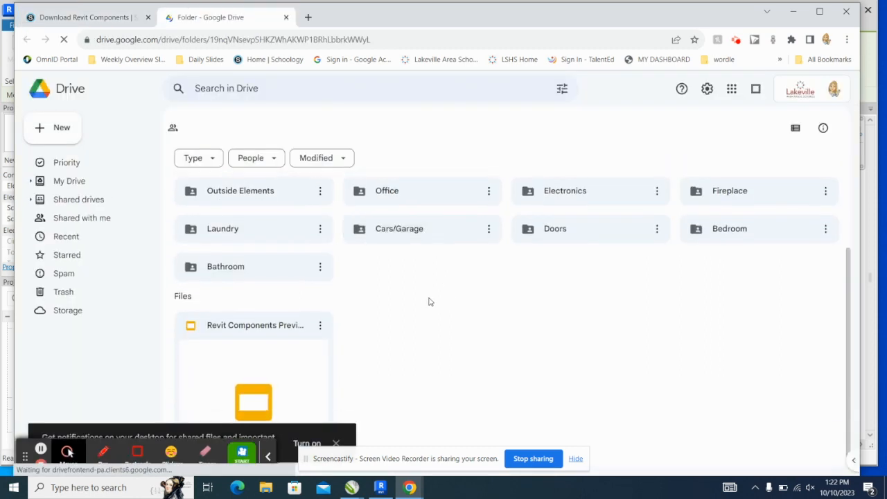
pyautogui.doubleClick(241, 343)
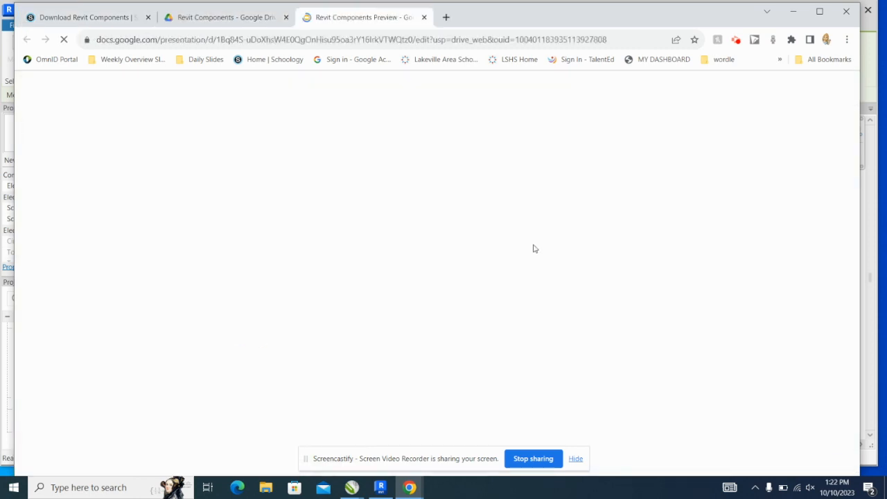
# - Follow the Laundry link to slide 23 and examine the available washer-dryer and laundry sink components
pyautogui.click(469, 282)
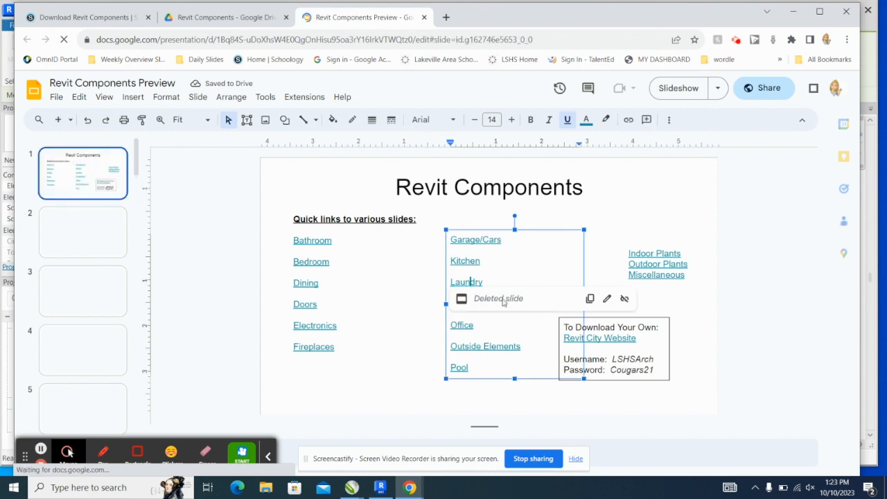
pyautogui.click(467, 282)
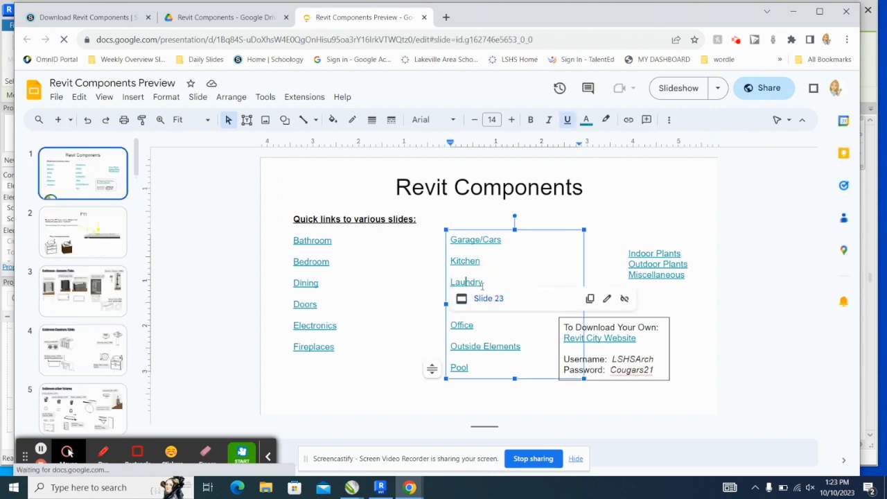
pyautogui.click(484, 298)
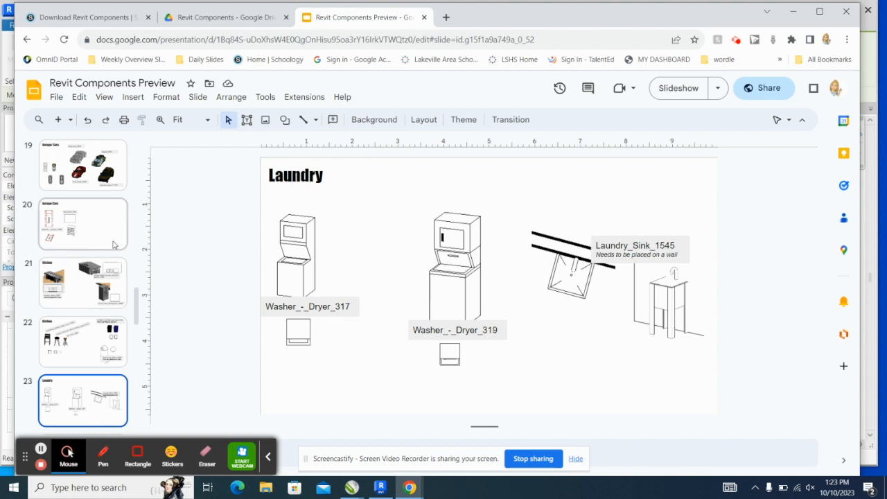
pyautogui.scroll(-1, 115, 243)
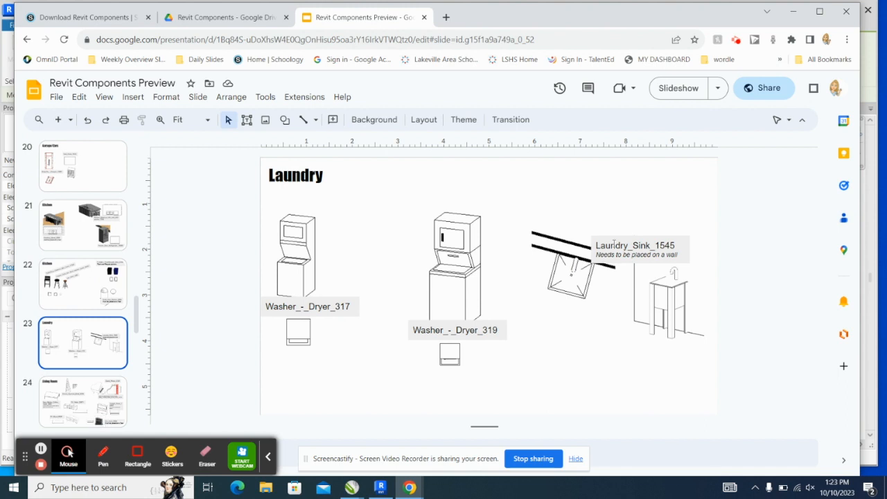
# - Download Laundry_Sink_1545.rfa from the Laundry folder of the Revit Components Drive folder
pyautogui.click(253, 16)
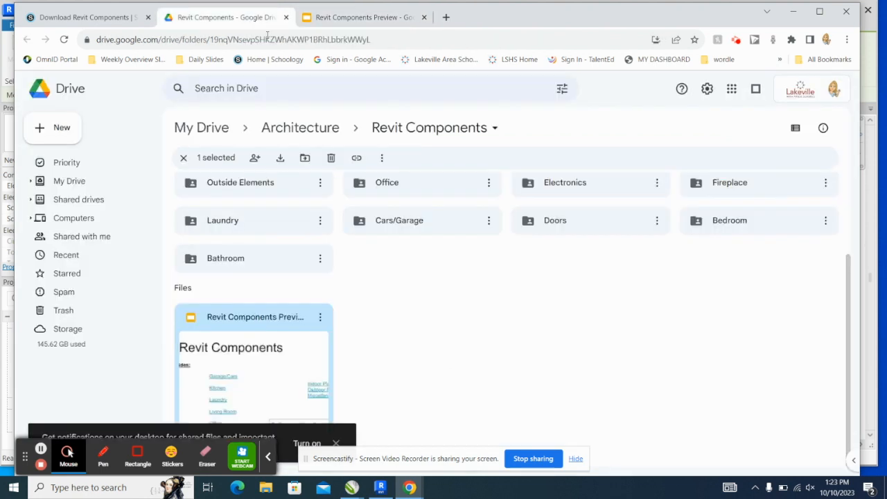
pyautogui.doubleClick(281, 338)
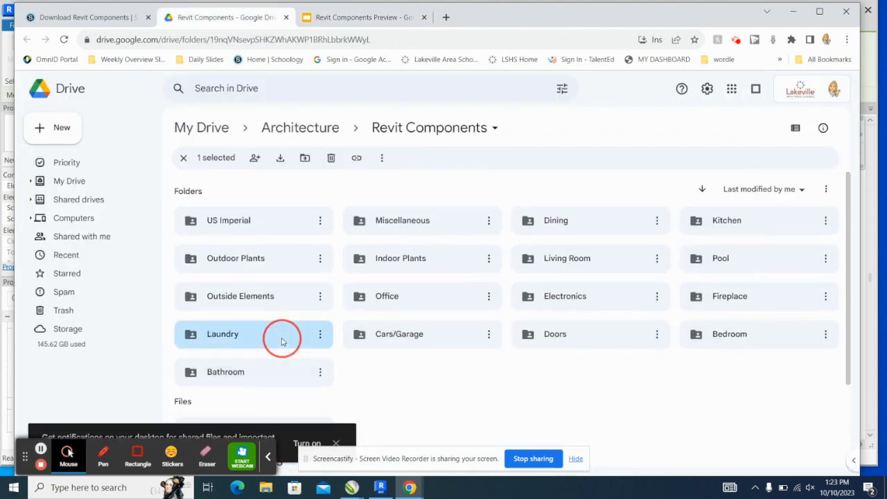
pyautogui.doubleClick(278, 257)
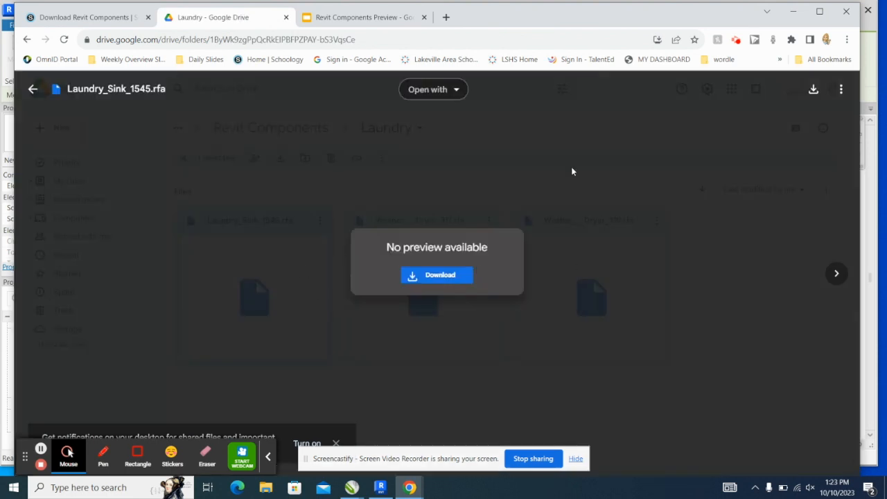
pyautogui.click(813, 90)
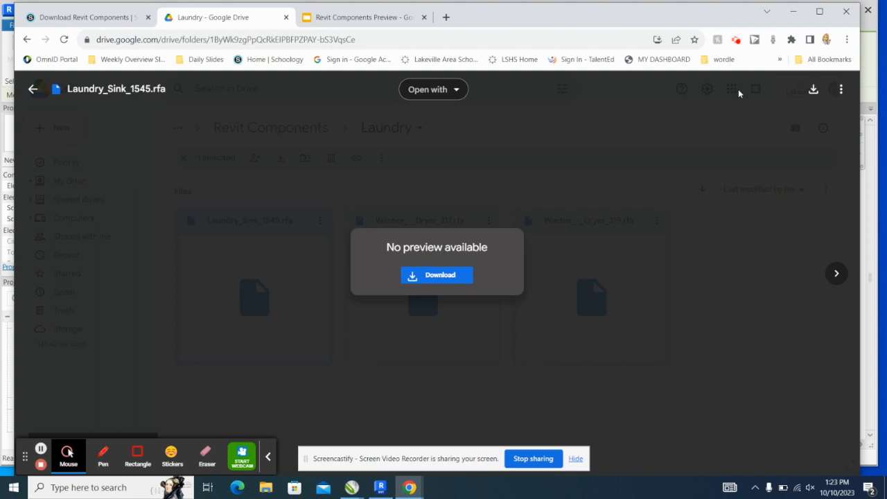
# - Switch back to Revit, load Laundry_Sink_1545 from Downloads and place it on the upper wall beside the corner appliance
pyautogui.click(871, 55)
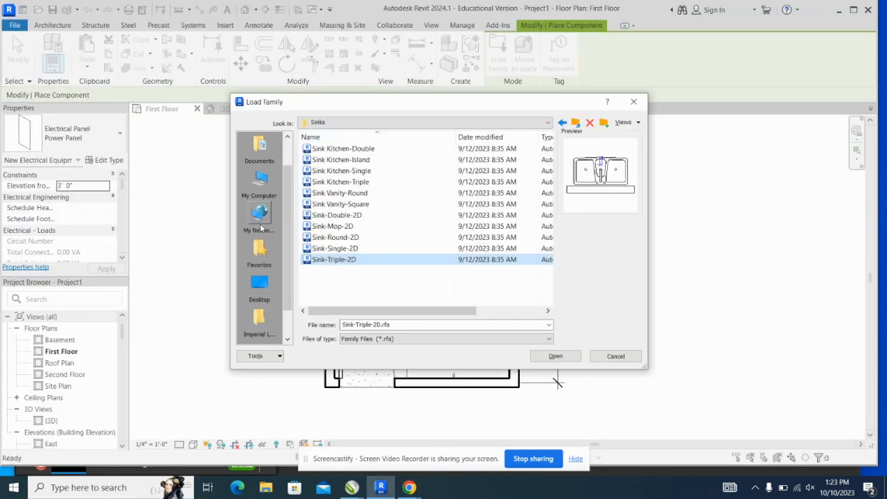
pyautogui.click(261, 185)
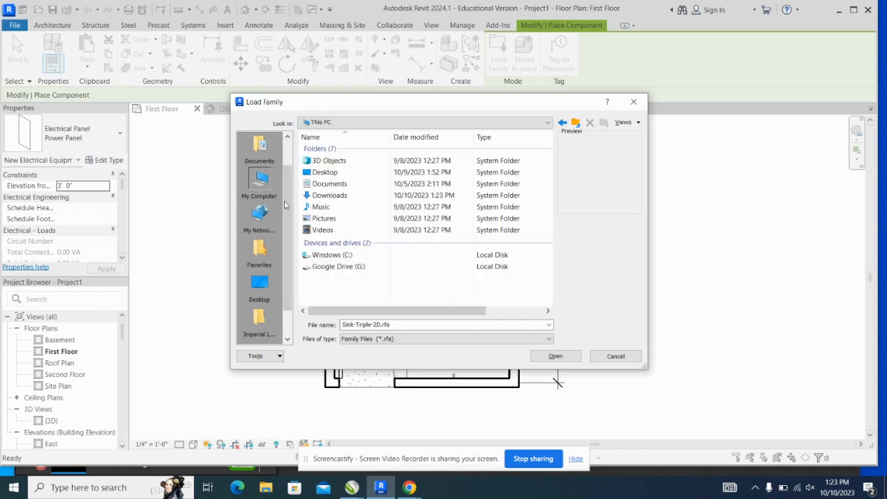
pyautogui.doubleClick(328, 194)
pyautogui.doubleClick(353, 160)
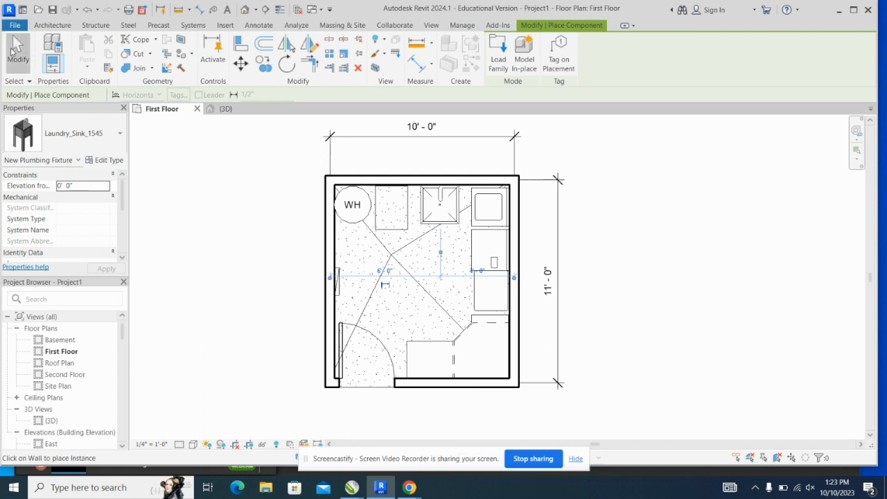
pyautogui.click(14, 49)
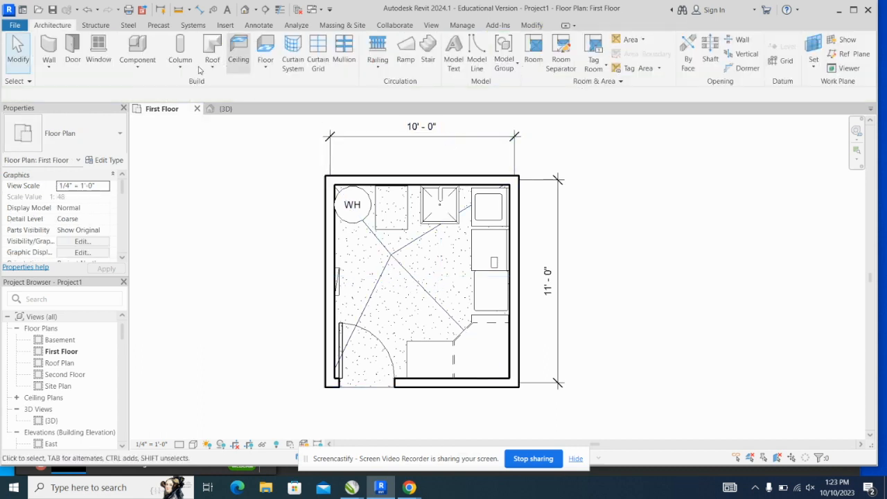
# - Load the Floor Drain-2D family from the Drains folder under Plumbing, Architectural, Fixtures in the Imperial library
pyautogui.click(138, 48)
pyautogui.click(508, 47)
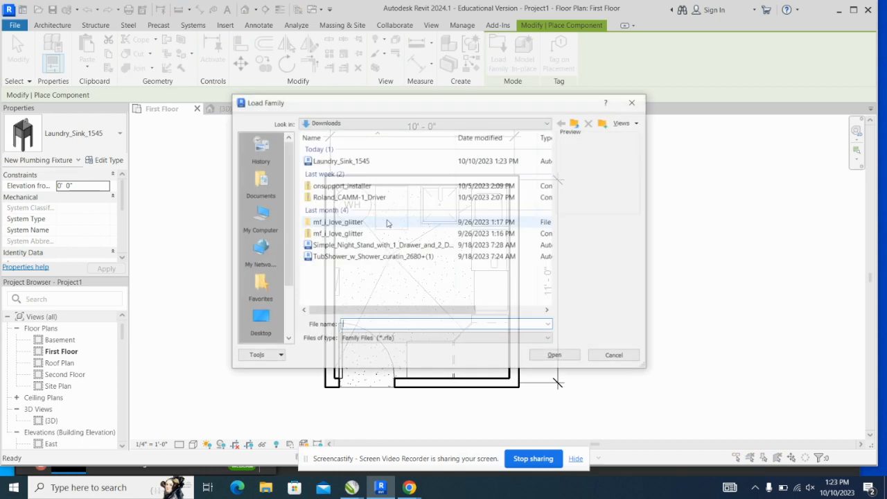
pyautogui.scroll(-2, 268, 301)
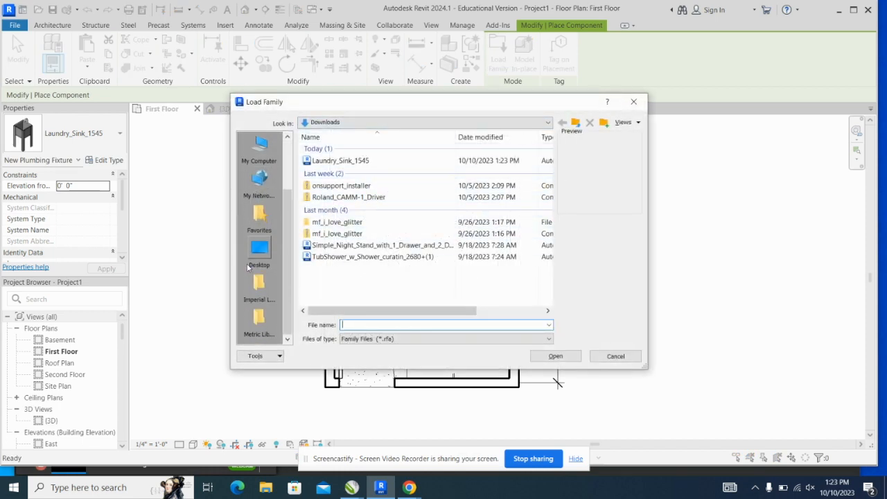
pyautogui.click(259, 282)
pyautogui.scroll(-6, 335, 232)
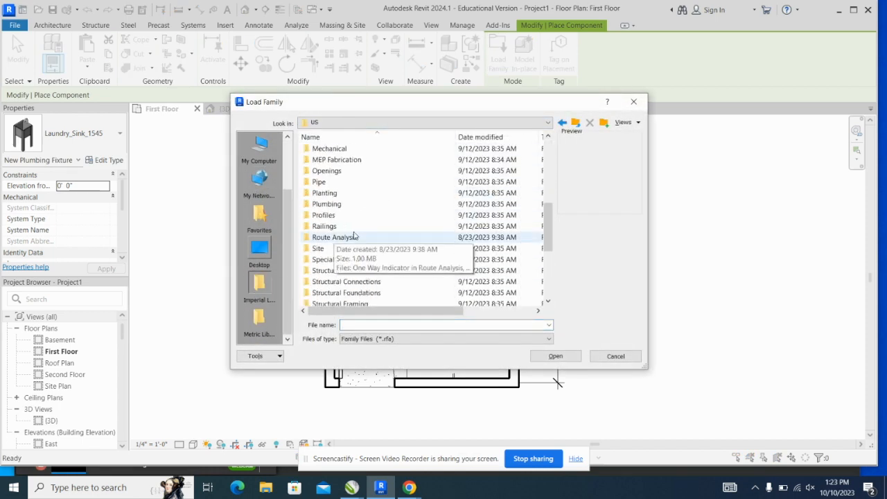
pyautogui.scroll(2, 340, 237)
pyautogui.click(340, 270)
pyautogui.doubleClick(345, 149)
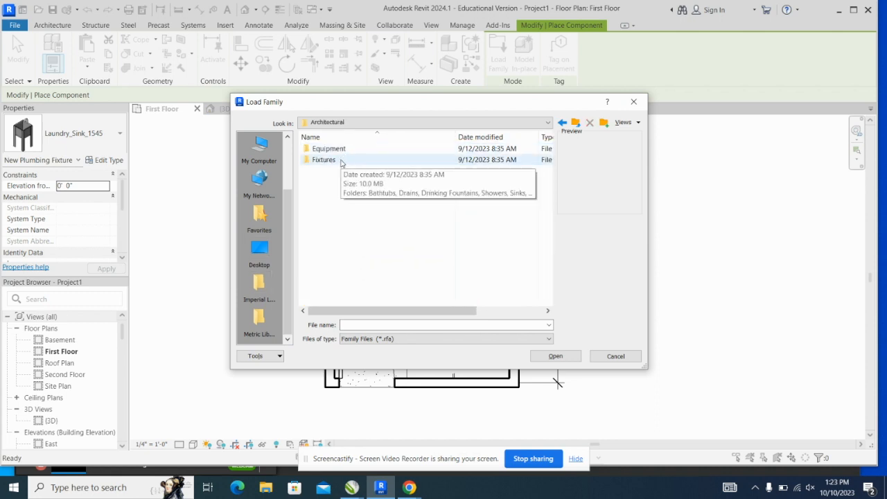
pyautogui.doubleClick(343, 159)
pyautogui.doubleClick(341, 160)
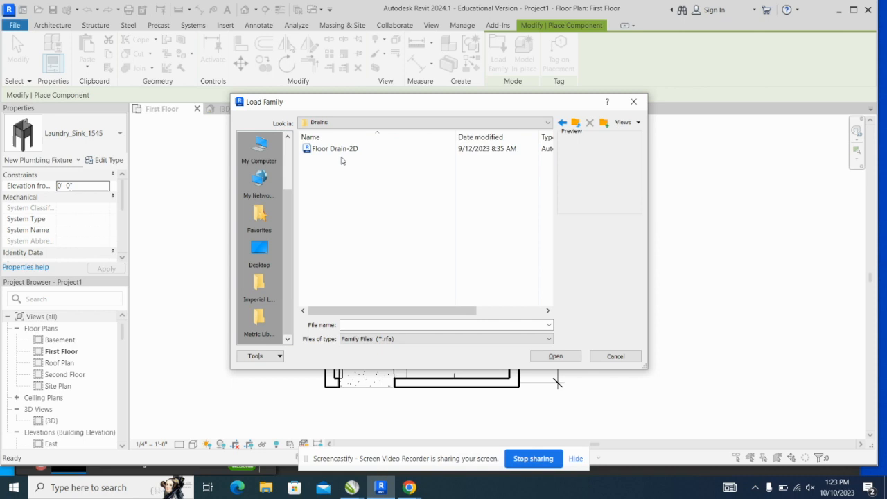
pyautogui.click(349, 151)
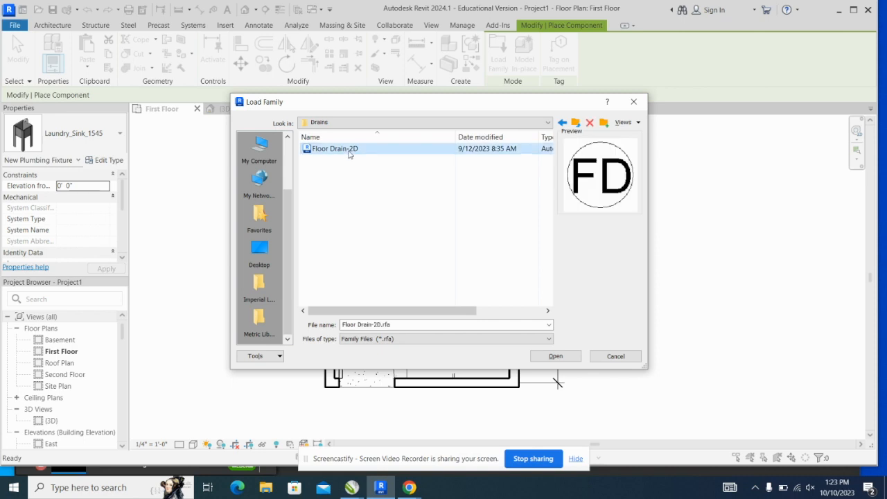
pyautogui.click(562, 356)
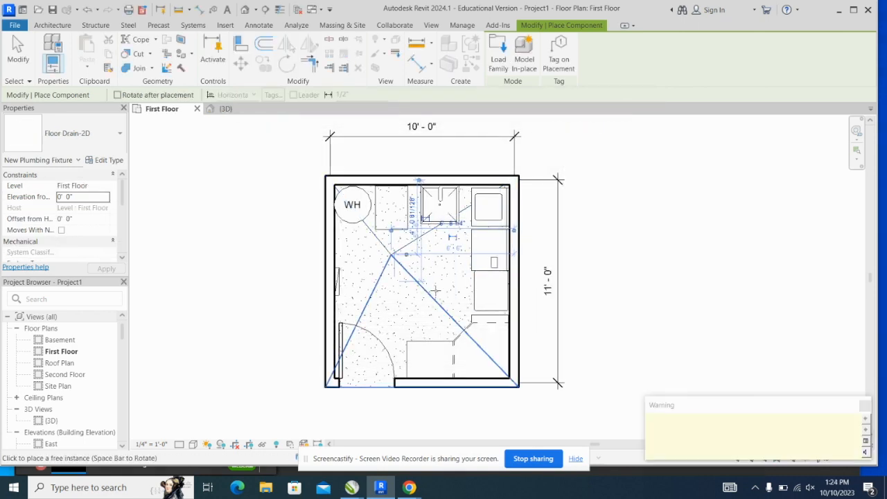
# - Place the Floor Drain-2D outside the room and move it to the point where the slab's slope lines meet
pyautogui.click(597, 263)
pyautogui.press('Escape')
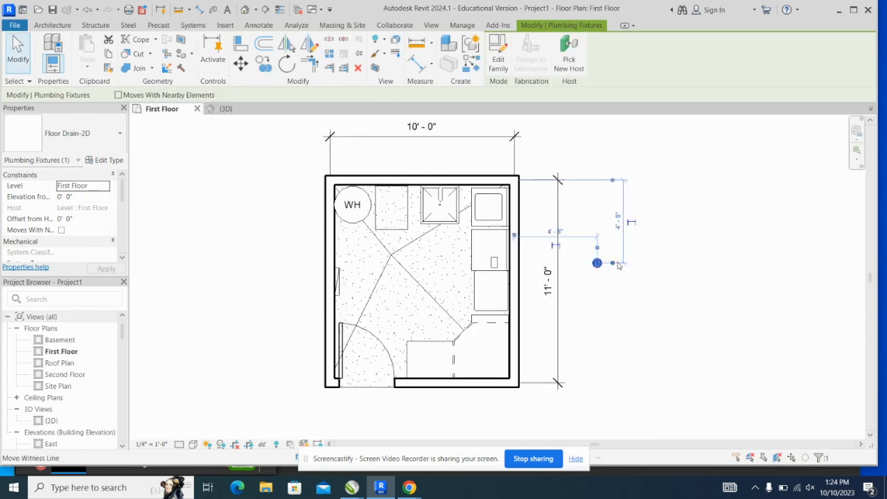
pyautogui.moveTo(596, 263); pyautogui.dragTo(391, 254)
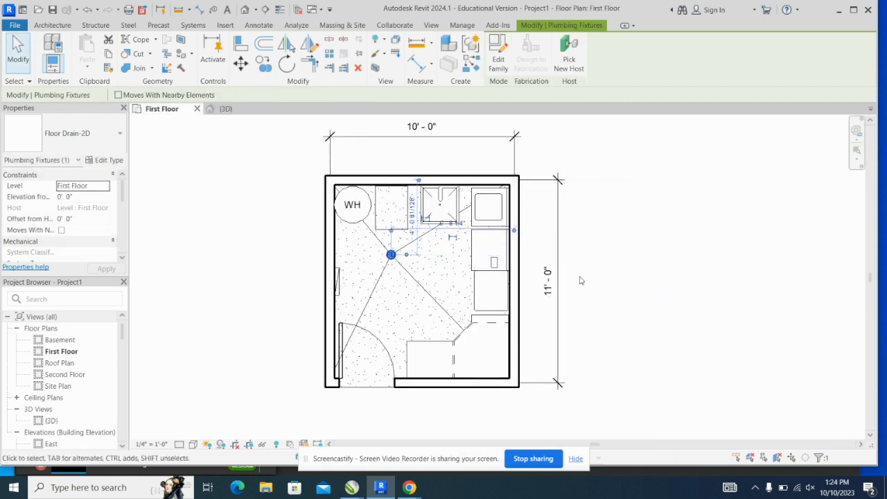
pyautogui.press('Escape')
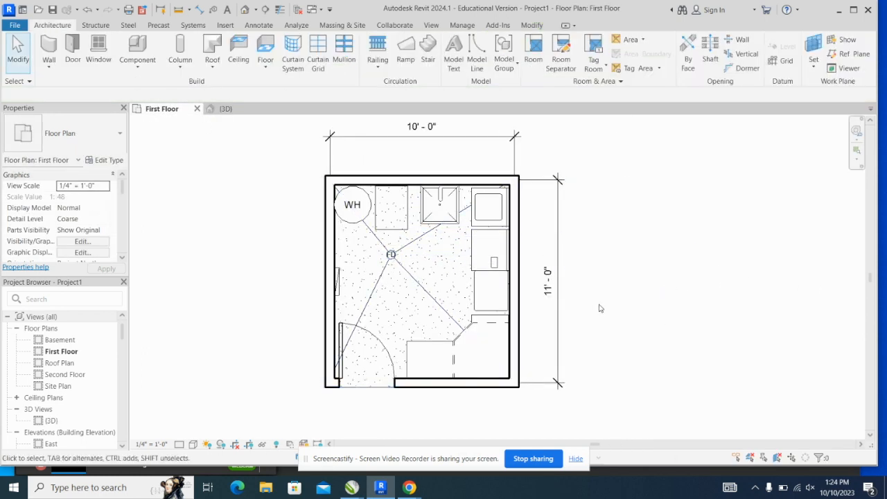
pyautogui.scroll(5, 391, 256)
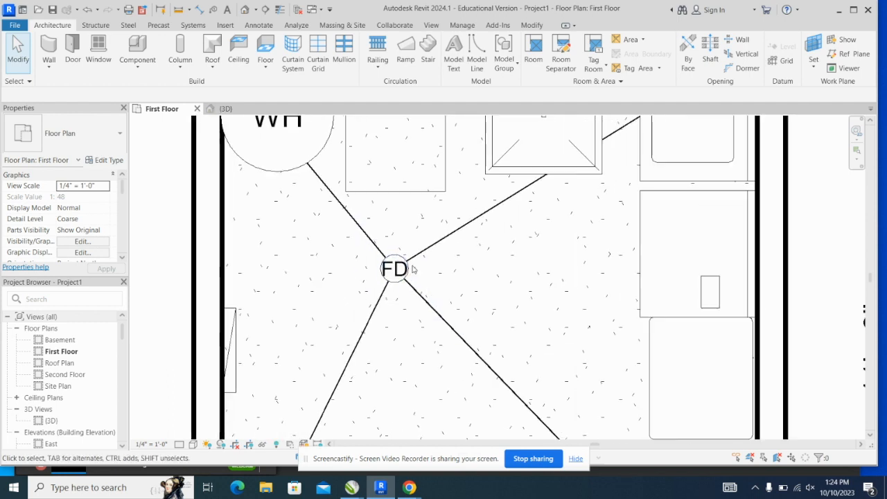
pyautogui.scroll(-4, 596, 301)
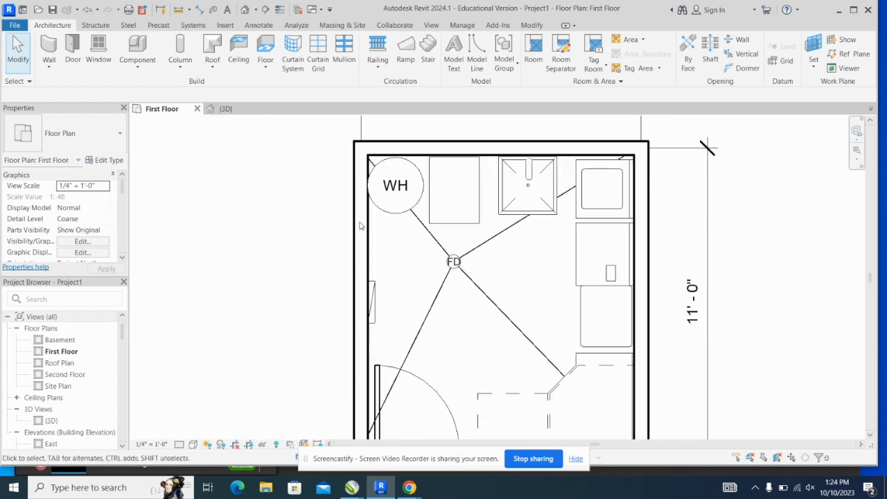
pyautogui.click(453, 261)
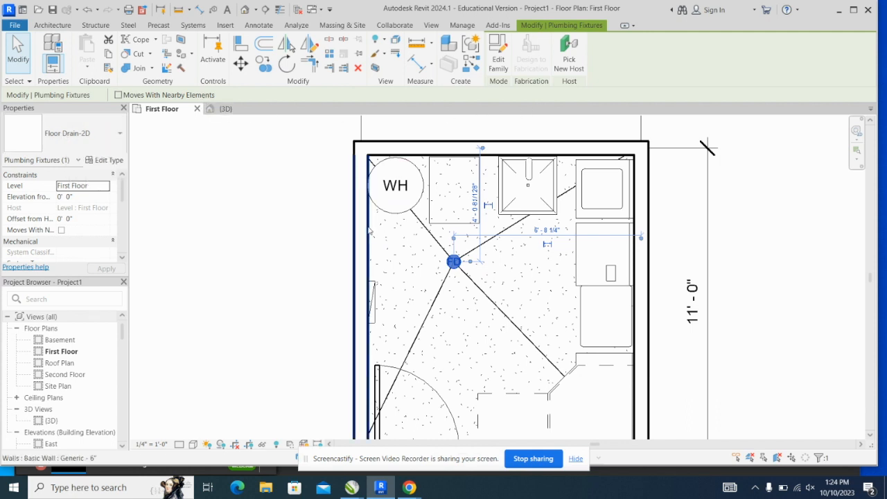
pyautogui.scroll(-2, 373, 234)
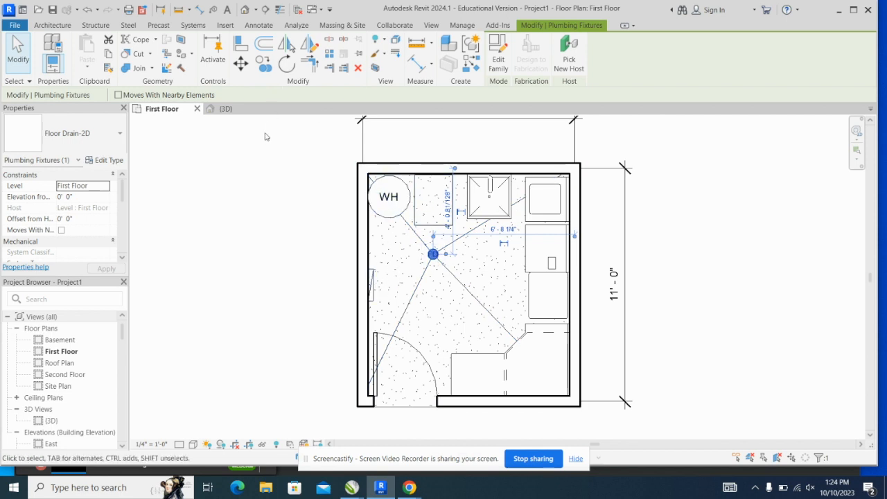
pyautogui.click(288, 170)
# - Browse the Imperial library's Mechanical, Architectural, Air-Side Components folder and preview the Furnace family
pyautogui.click(135, 52)
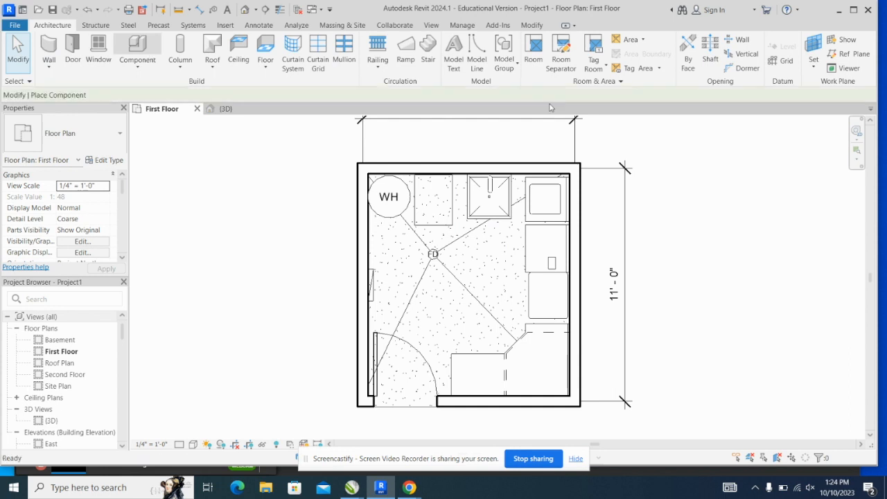
pyautogui.click(496, 51)
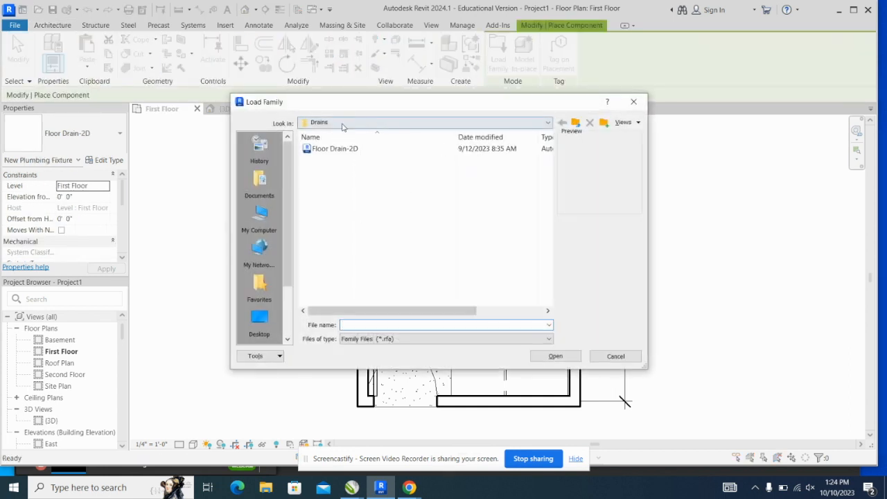
pyautogui.click(341, 125)
pyautogui.click(412, 210)
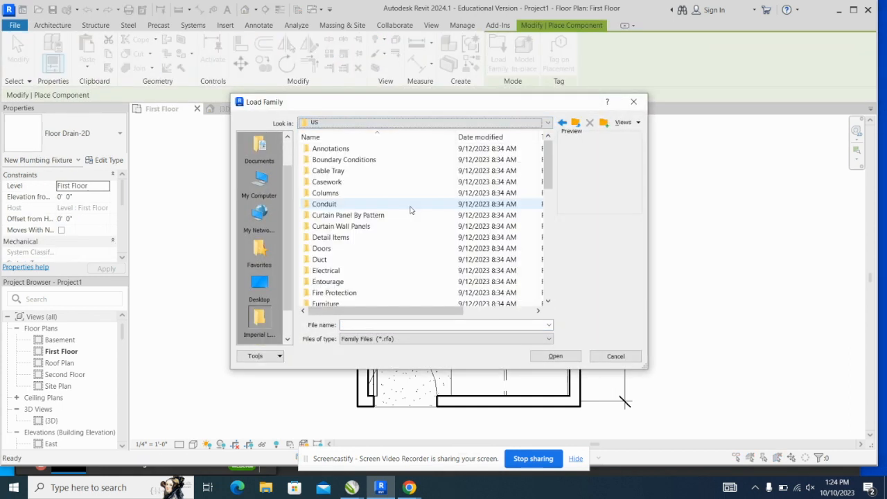
pyautogui.scroll(-2, 409, 209)
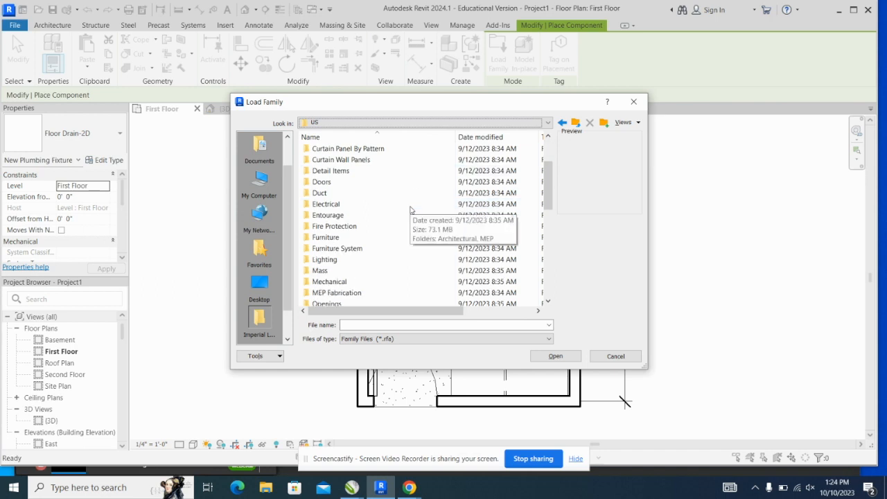
pyautogui.doubleClick(343, 281)
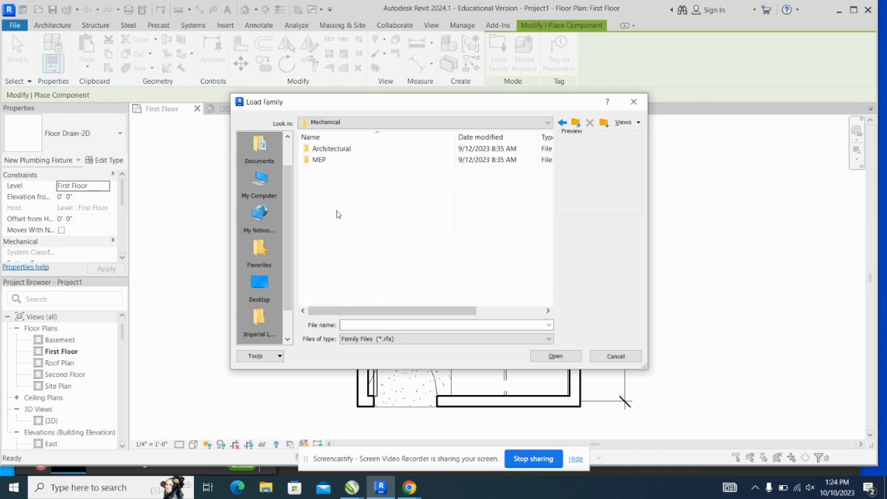
pyautogui.doubleClick(329, 149)
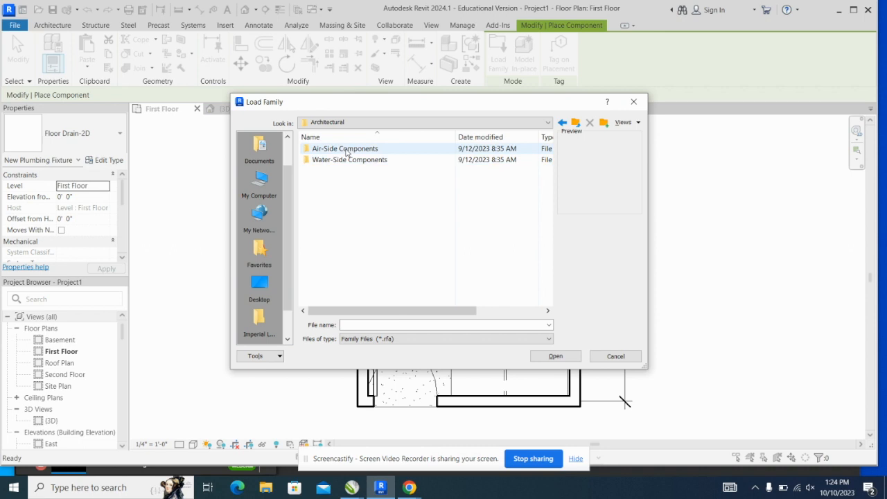
pyautogui.doubleClick(347, 150)
pyautogui.doubleClick(350, 172)
pyautogui.click(323, 148)
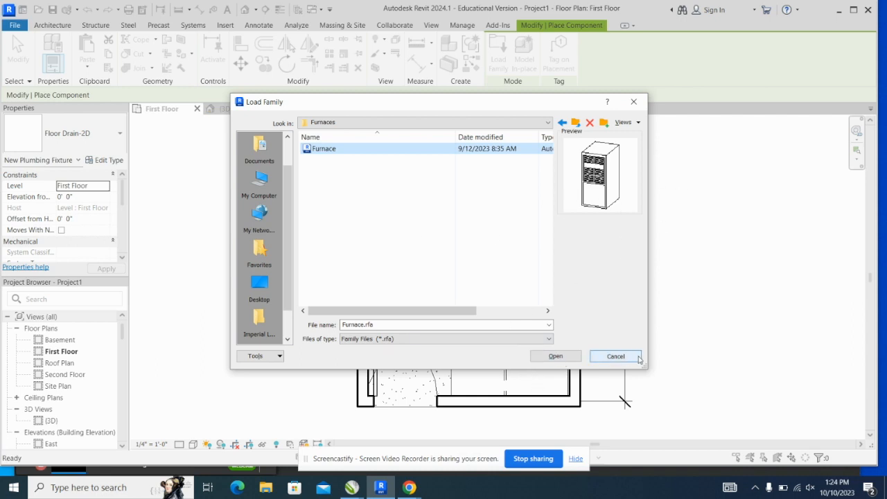
# - Preview the outside air conditioner, air terminal and hydronic baseboard radiator families in the Air-Side Components subfolders
pyautogui.click(562, 122)
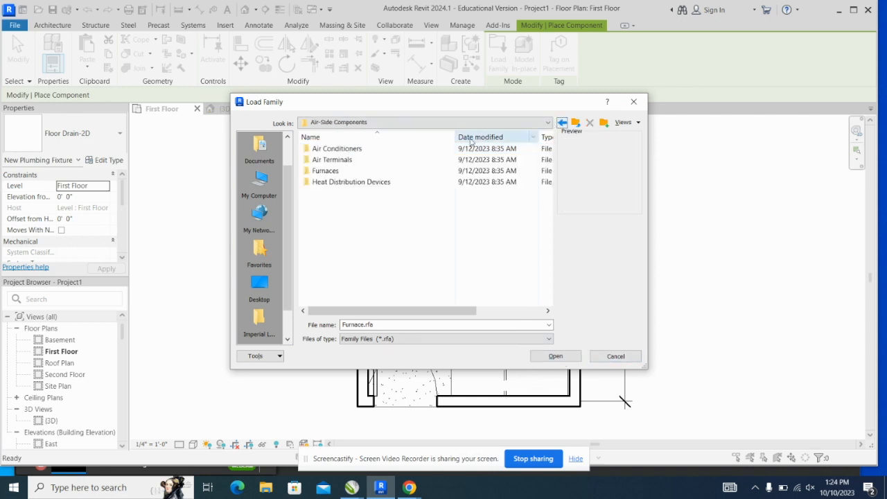
pyautogui.doubleClick(380, 148)
pyautogui.click(349, 149)
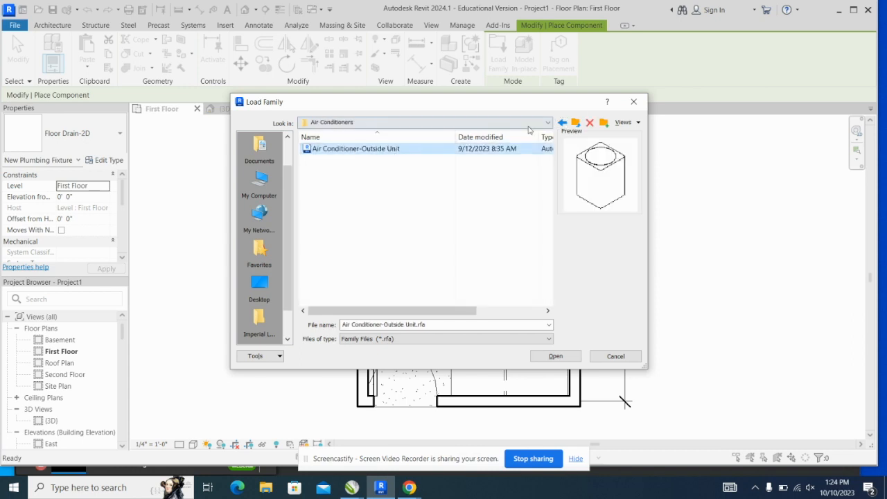
pyautogui.click(562, 123)
pyautogui.doubleClick(396, 160)
pyautogui.click(402, 149)
pyautogui.click(390, 160)
pyautogui.click(388, 172)
pyautogui.click(391, 181)
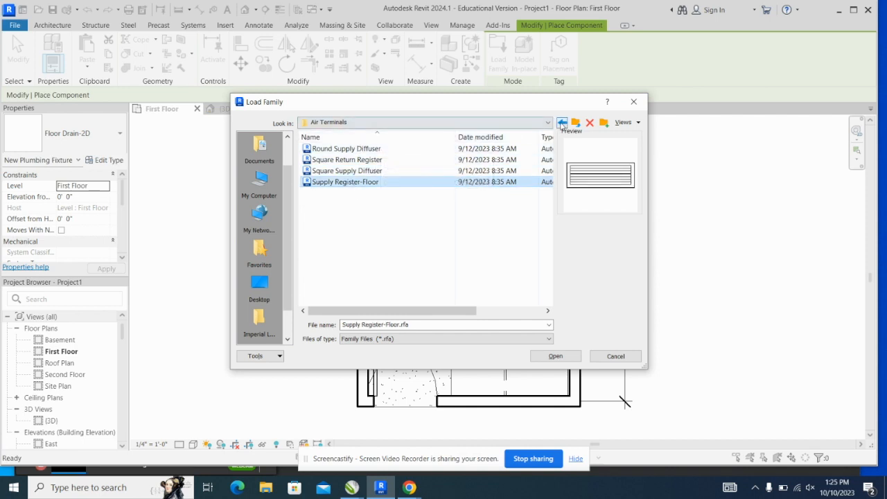
pyautogui.click(562, 122)
pyautogui.doubleClick(343, 180)
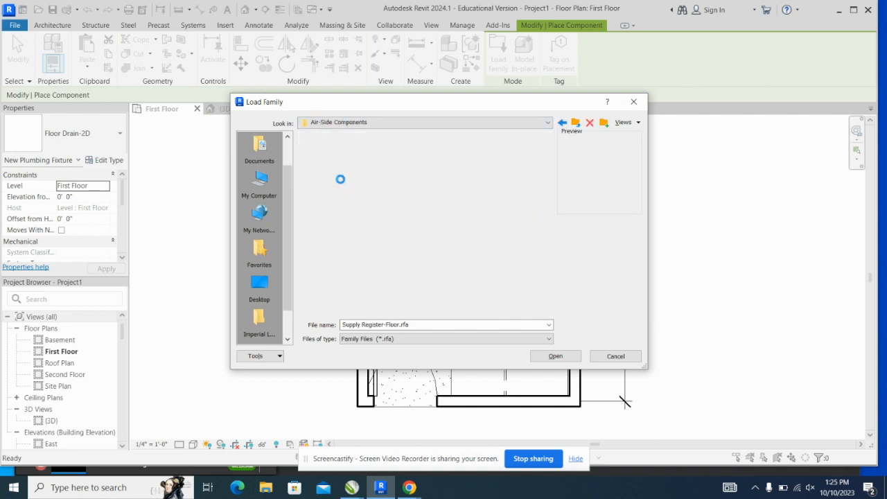
pyautogui.click(342, 149)
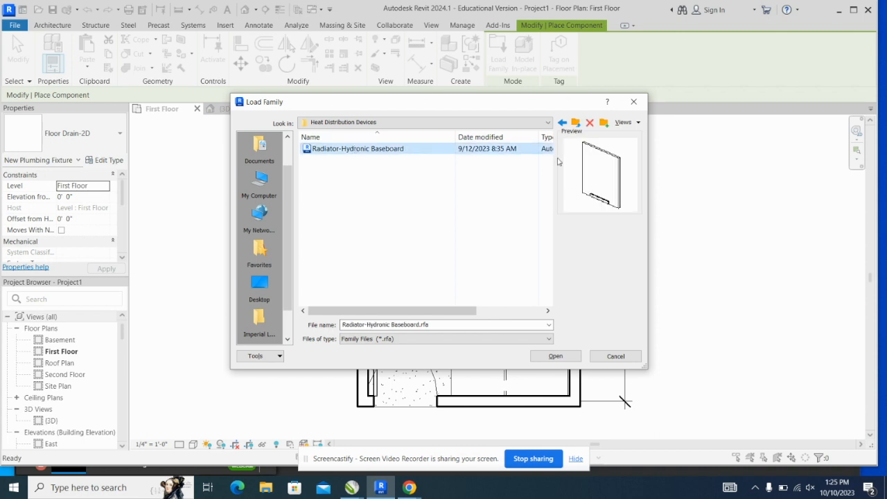
# - Preview the Boiler family in the Water-Side Components folder and close the family browser without loading anything
pyautogui.click(561, 123)
pyautogui.click(562, 122)
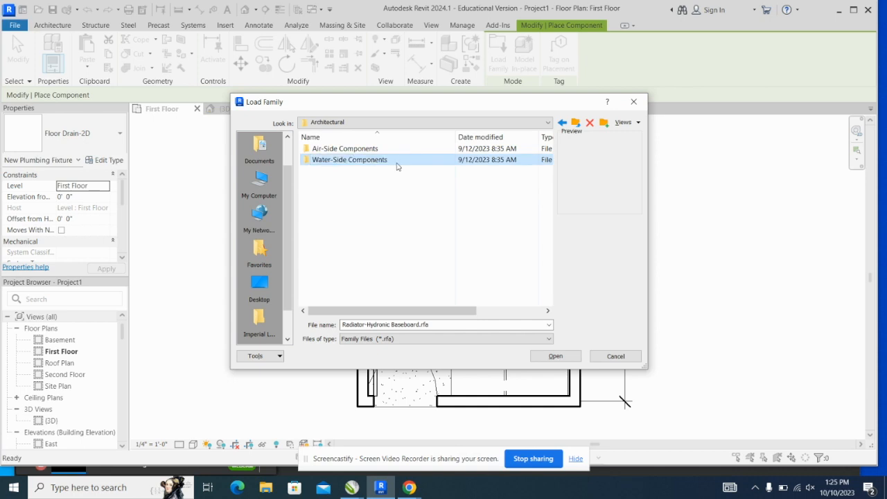
pyautogui.doubleClick(308, 160)
pyautogui.doubleClick(317, 151)
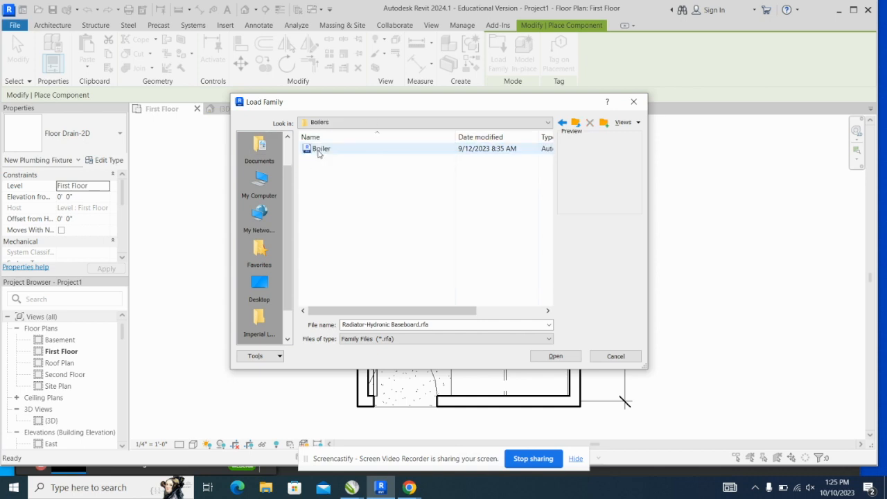
pyautogui.click(316, 151)
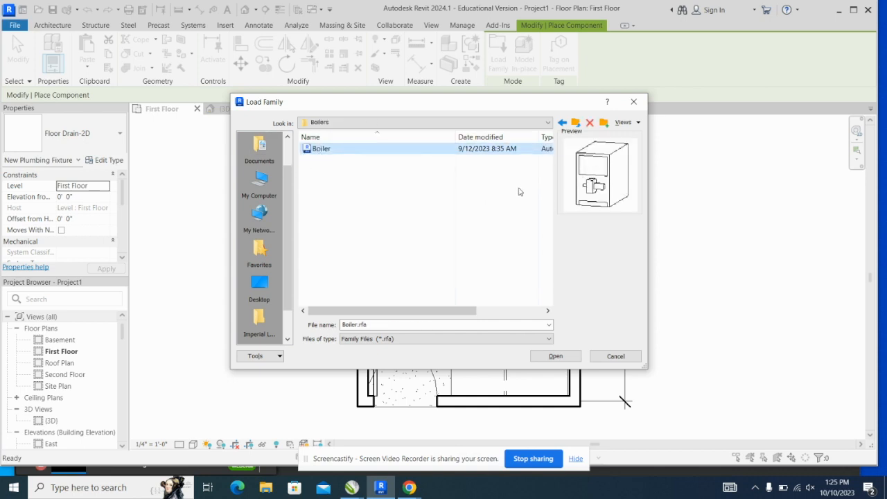
pyautogui.click(639, 107)
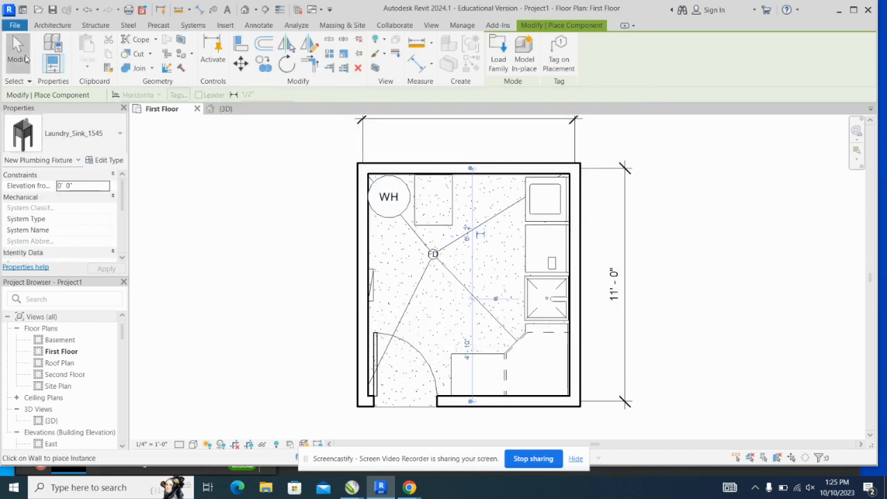
# - Finish placing the laundry sink on the wall between the appliances and the corner counter, and open the 3D view
pyautogui.click(17, 56)
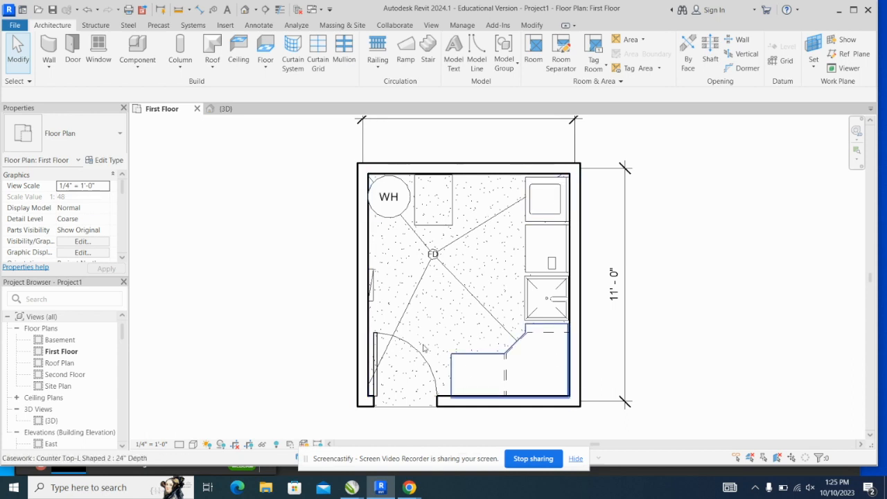
pyautogui.scroll(-1, 525, 287)
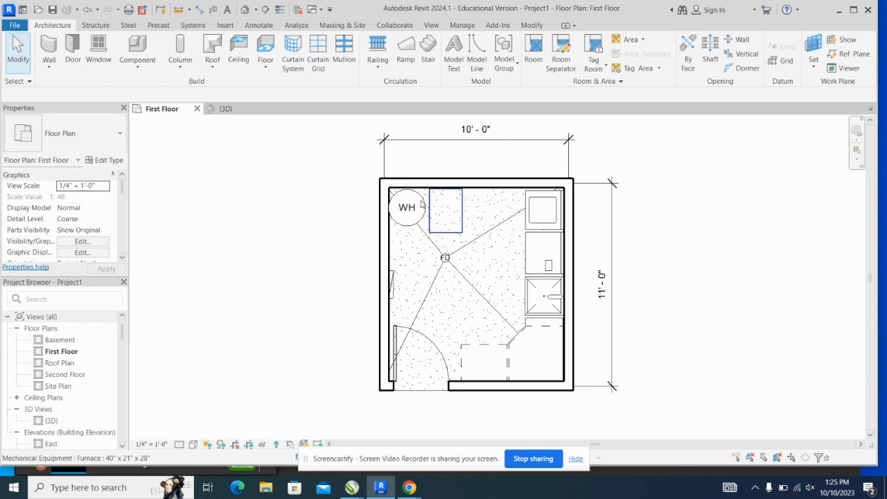
pyautogui.click(396, 284)
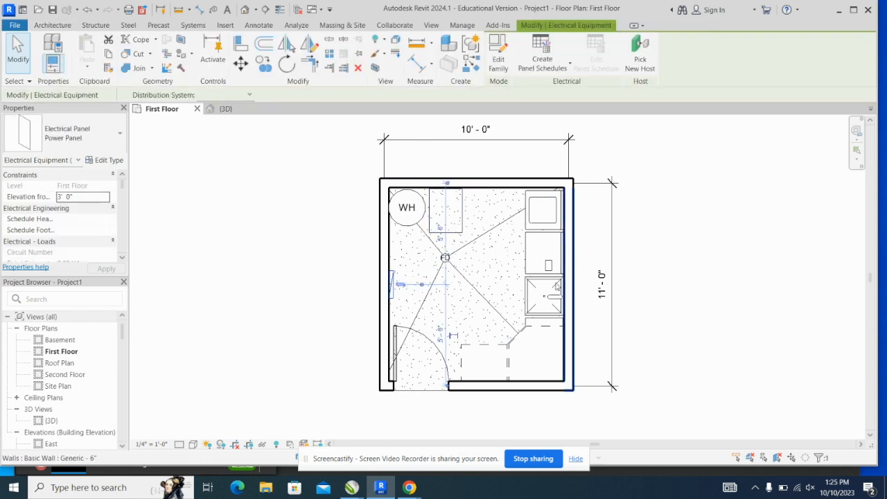
pyautogui.click(690, 228)
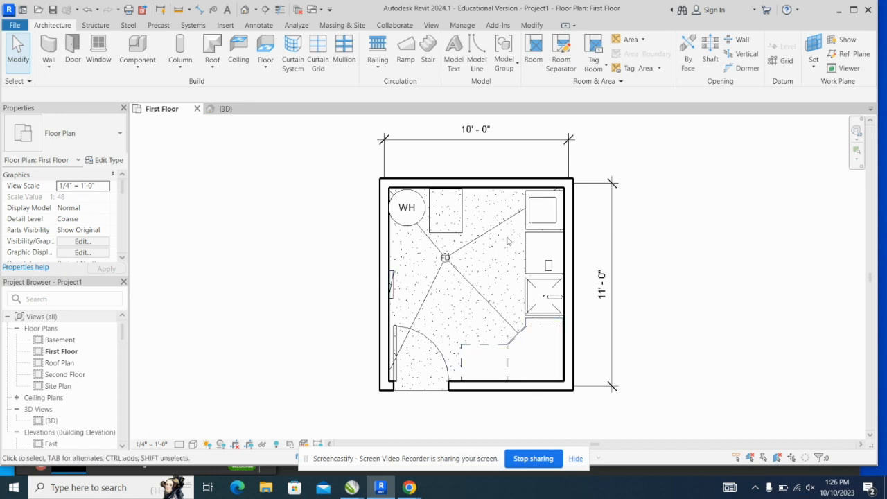
pyautogui.click(225, 109)
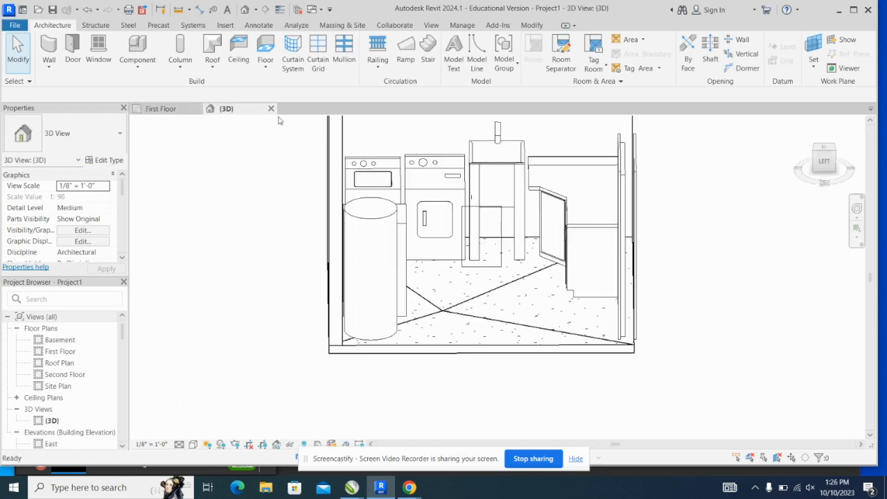
# - Reveal the hidden elements in the 3D view and unhide the doorless wall beside the water heater
pyautogui.keyDown('shift'); pyautogui.moveTo(695, 261); pyautogui.dragTo(669, 313, button='middle'); pyautogui.keyUp('shift')
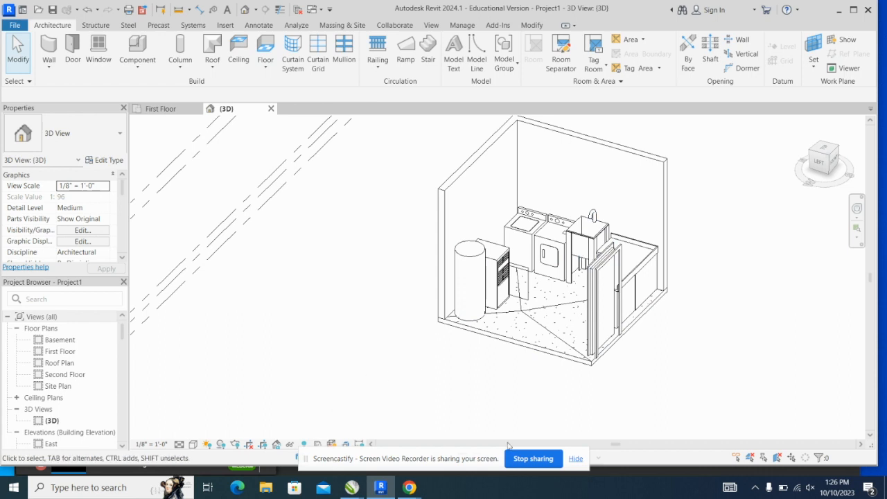
pyautogui.click(304, 444)
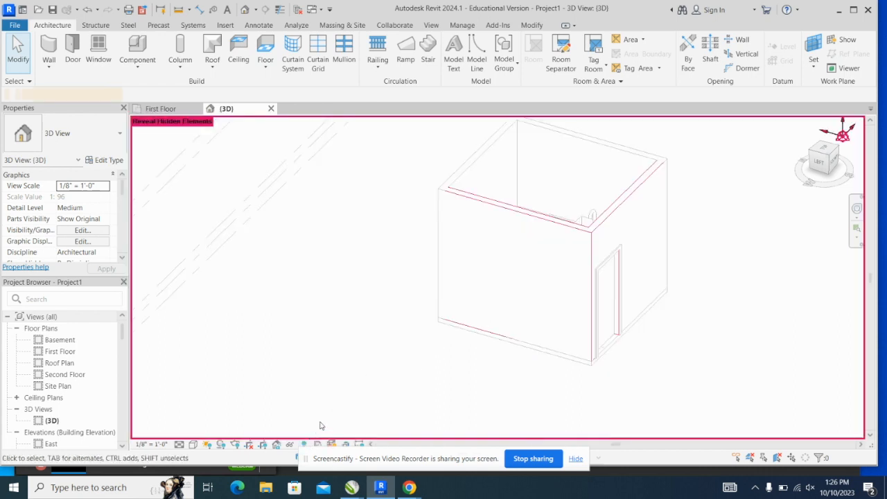
pyautogui.click(544, 264)
pyautogui.rightClick(546, 224)
pyautogui.moveTo(584, 247)
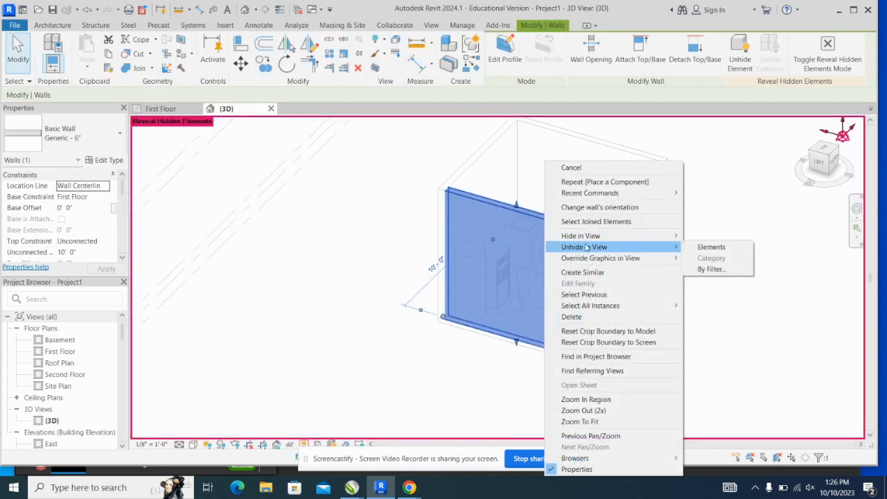
pyautogui.click(707, 244)
# - Unhide the wall containing the door and turn off Reveal Hidden Elements mode
pyautogui.click(627, 200)
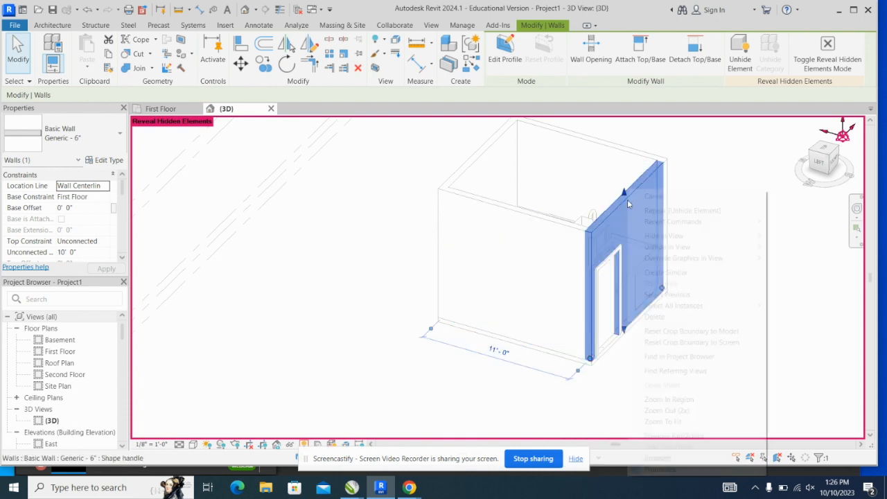
pyautogui.rightClick(627, 200)
pyautogui.moveTo(743, 248)
pyautogui.click(794, 247)
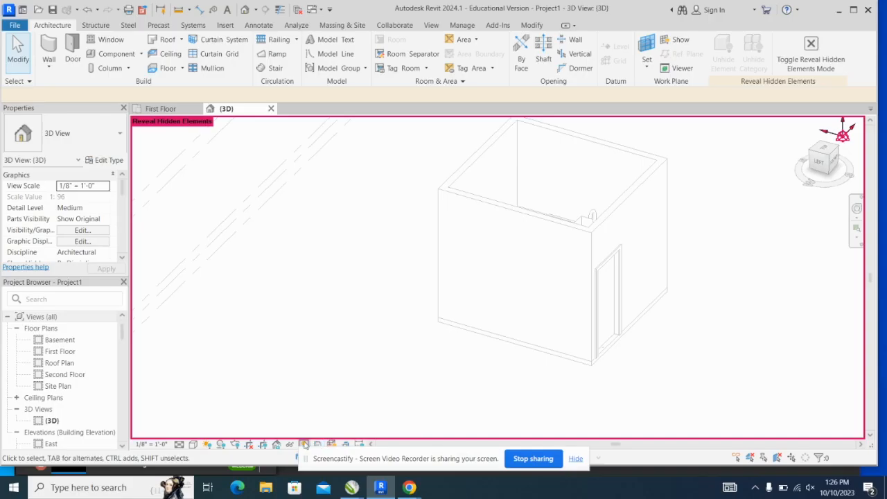
pyautogui.click(302, 445)
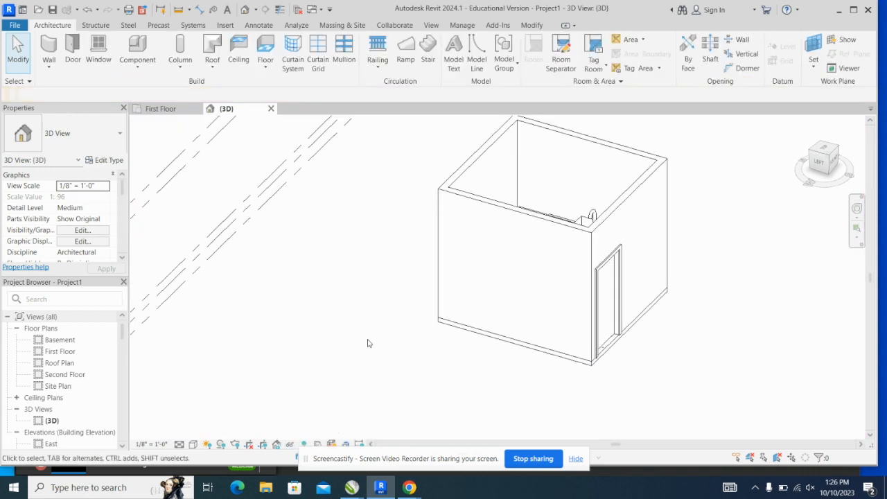
# - Hide the doorless wall in front of the water heater and furnace, as a single element in the 3D view
pyautogui.keyDown('shift'); pyautogui.moveTo(427, 275); pyautogui.dragTo(512, 401, button='middle'); pyautogui.keyUp('shift')
pyautogui.keyDown('shift'); pyautogui.moveTo(561, 335); pyautogui.dragTo(519, 231, button='middle'); pyautogui.keyUp('shift')
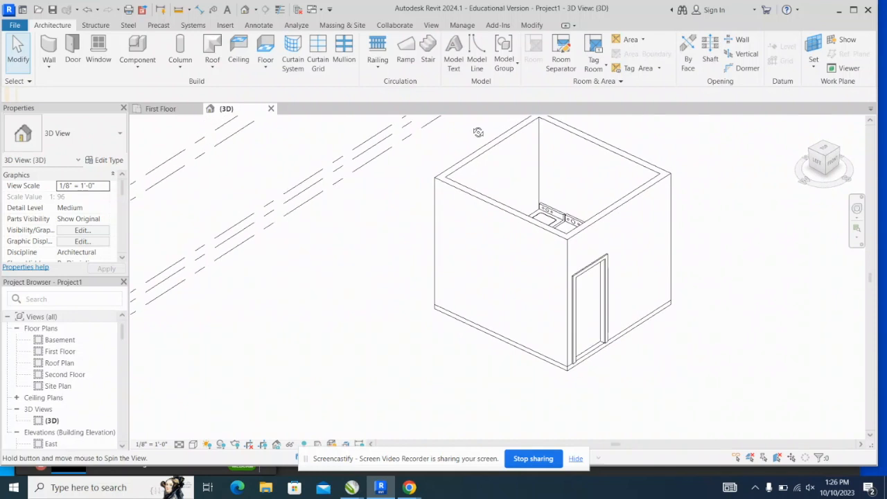
pyautogui.click(522, 222)
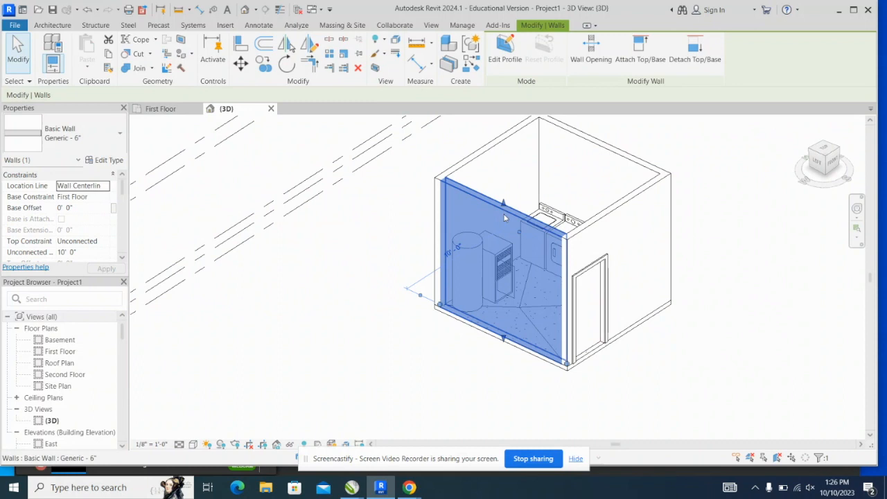
pyautogui.rightClick(505, 218)
pyautogui.moveTo(540, 248)
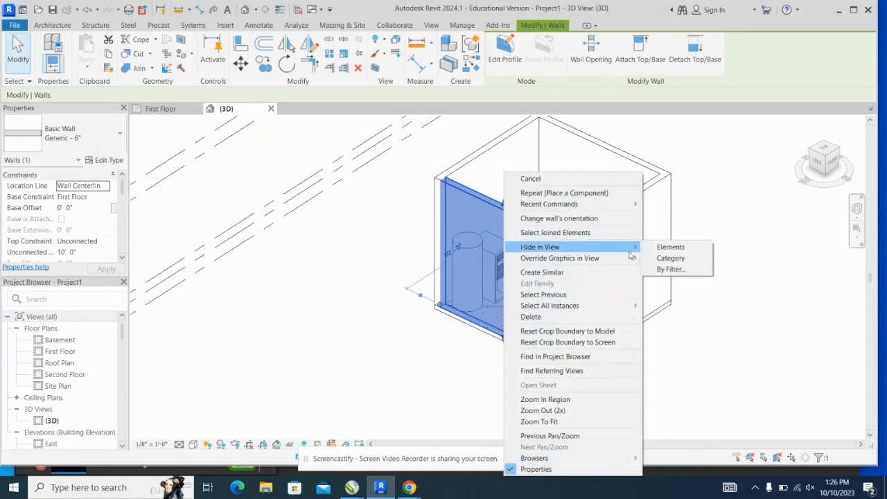
pyautogui.click(671, 246)
# - Hide the wall containing the door as a single element and inspect the room's interior
pyautogui.click(589, 232)
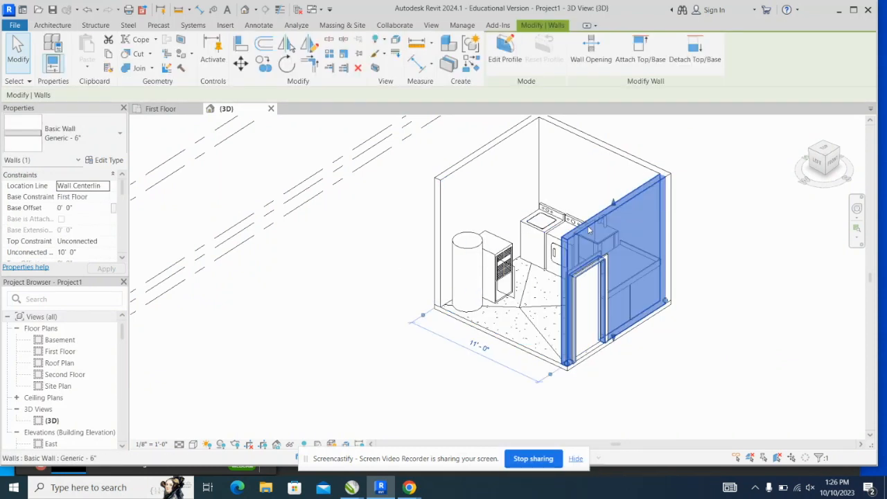
pyautogui.rightClick(589, 232)
pyautogui.moveTo(665, 247)
pyautogui.click(751, 247)
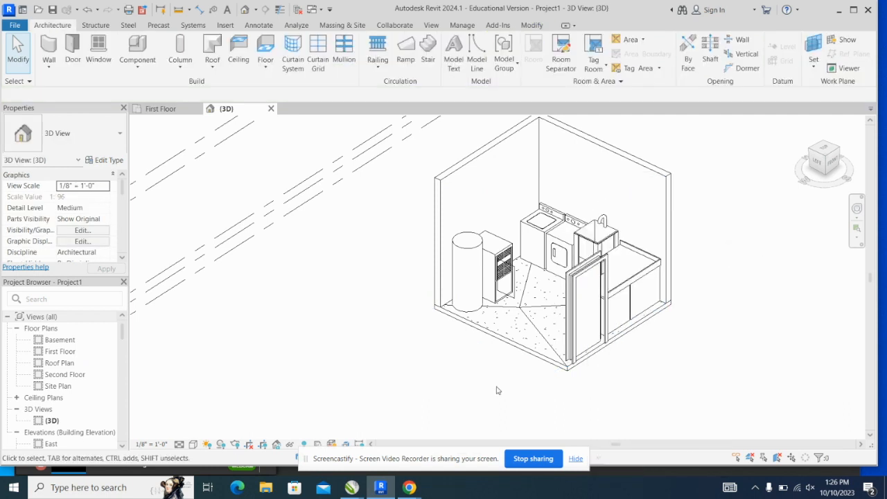
pyautogui.keyDown('shift'); pyautogui.moveTo(461, 389); pyautogui.dragTo(507, 255, button='middle'); pyautogui.keyUp('shift')
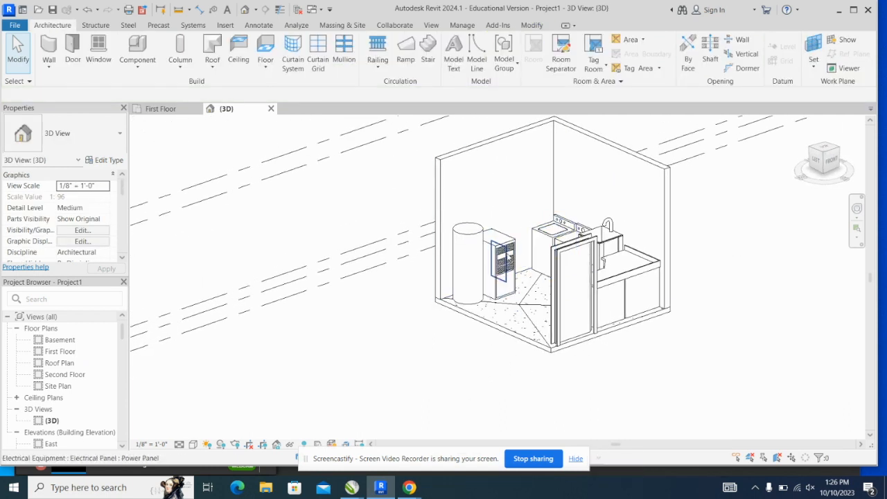
pyautogui.moveTo(516, 362)
pyautogui.keyDown('shift'); pyautogui.mouseDown(button='middle')
pyautogui.moveTo(533, 367)
pyautogui.moveTo(513, 370)
pyautogui.mouseUp(button='middle'); pyautogui.keyUp('shift')
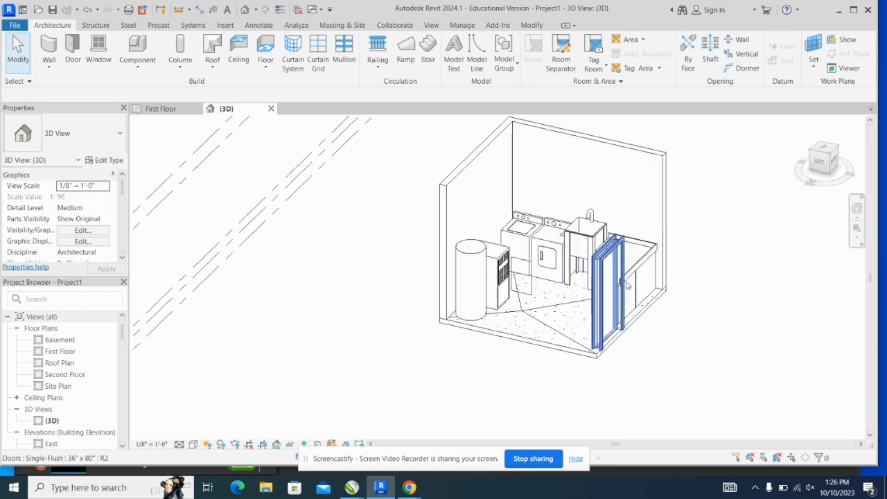
# - Turn Reveal Hidden Elements mode back on and unhide the doorless wall in front of the water heater
pyautogui.click(305, 444)
pyautogui.click(496, 198)
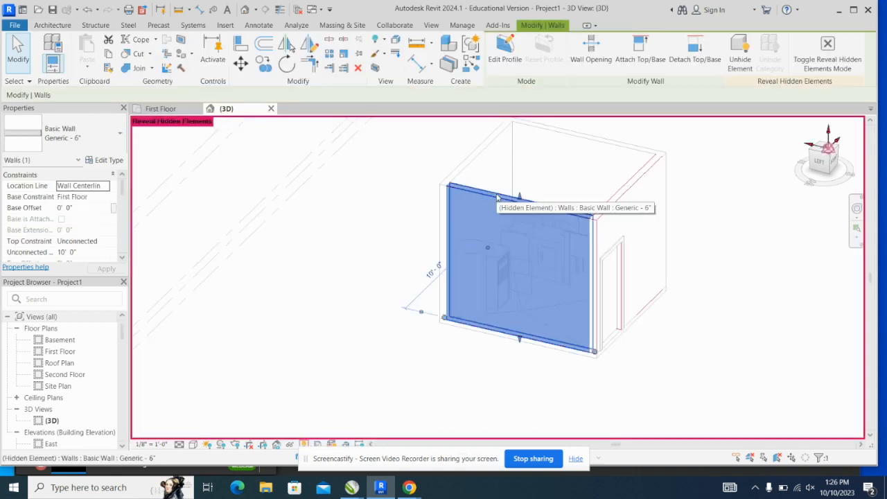
pyautogui.rightClick(496, 198)
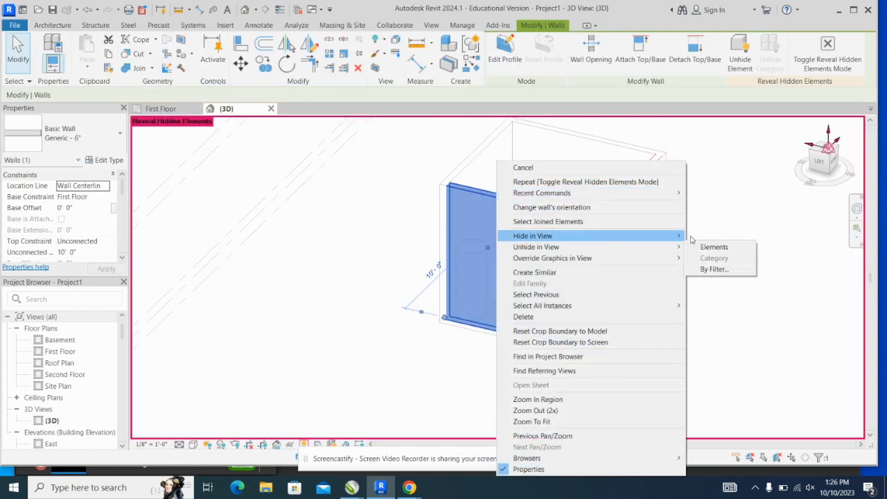
pyautogui.click(714, 246)
# - Unhide the wall containing the door again and clear the selection
pyautogui.click(613, 208)
pyautogui.rightClick(612, 208)
pyautogui.moveTo(692, 247)
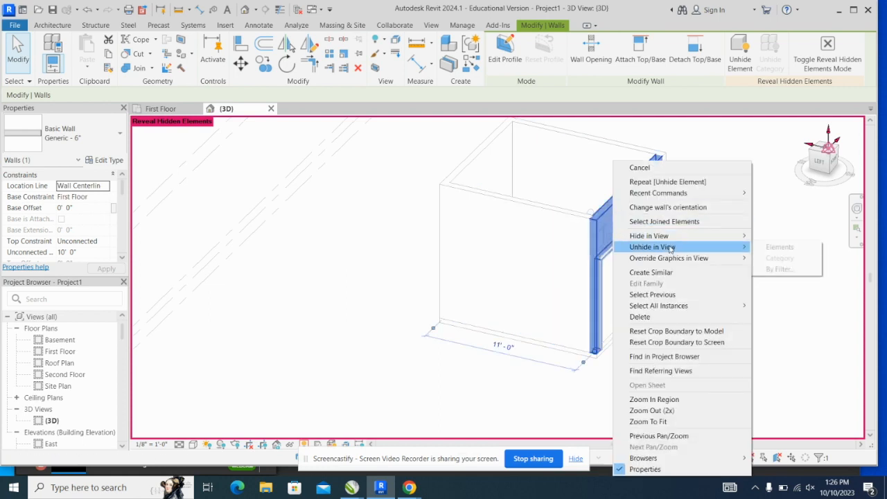
pyautogui.click(767, 249)
pyautogui.click(659, 312)
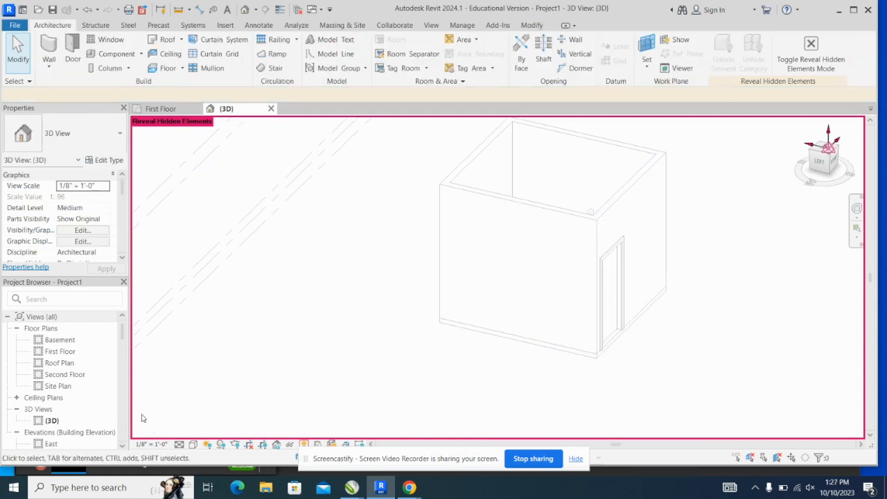
# - Switch to Chrome, open the Laundry Room in Revit assignment in Schoology, and review its room requirements and turn-in items
pyautogui.moveTo(409, 487)
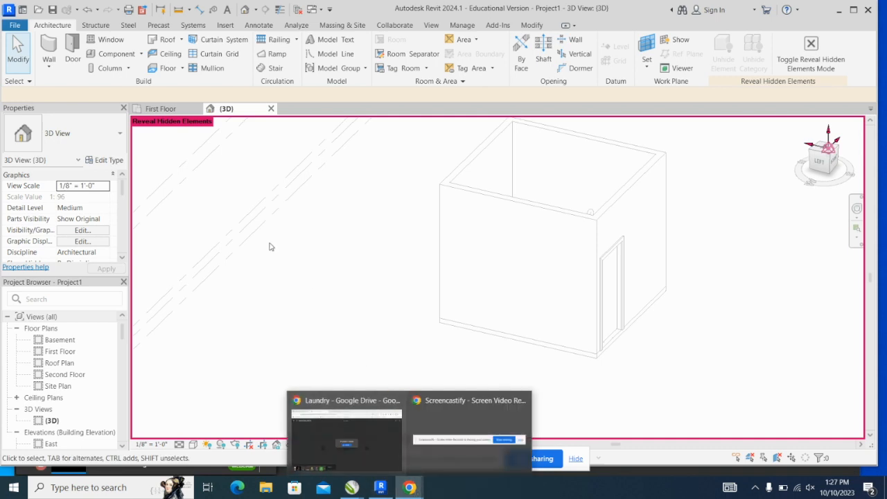
pyautogui.click(337, 449)
pyautogui.click(83, 17)
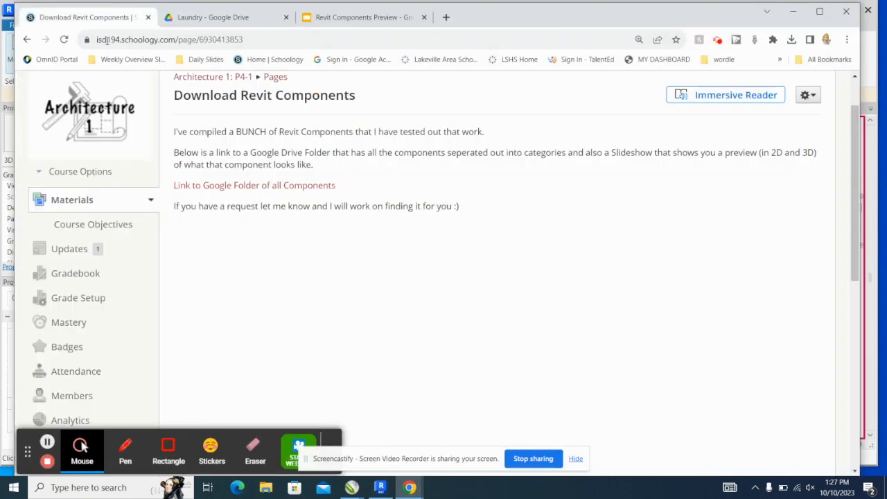
pyautogui.click(98, 201)
pyautogui.scroll(-5, 225, 264)
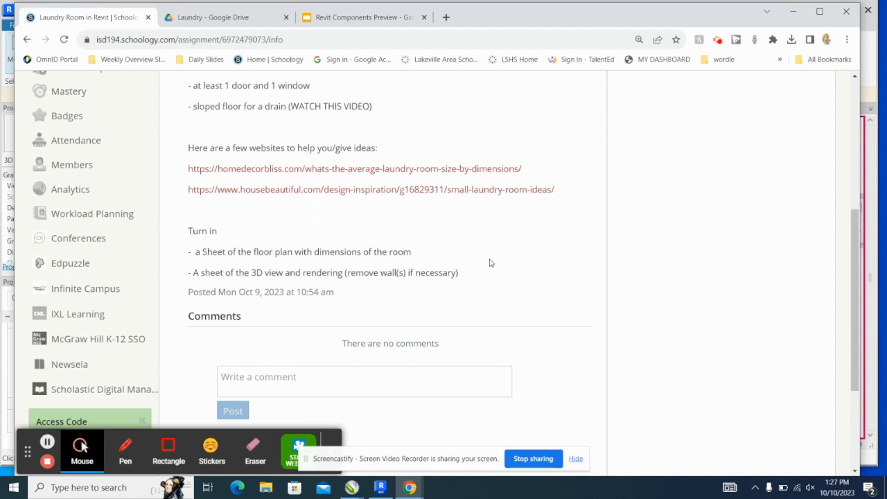
pyautogui.scroll(3, 489, 263)
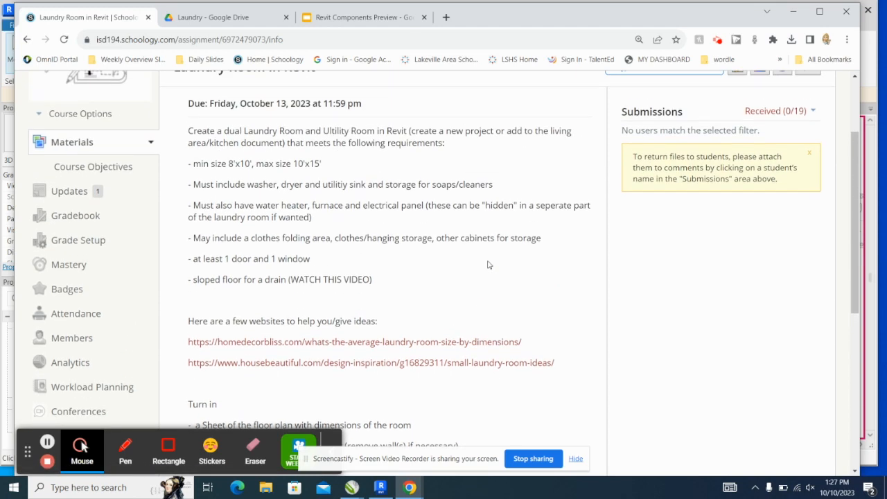